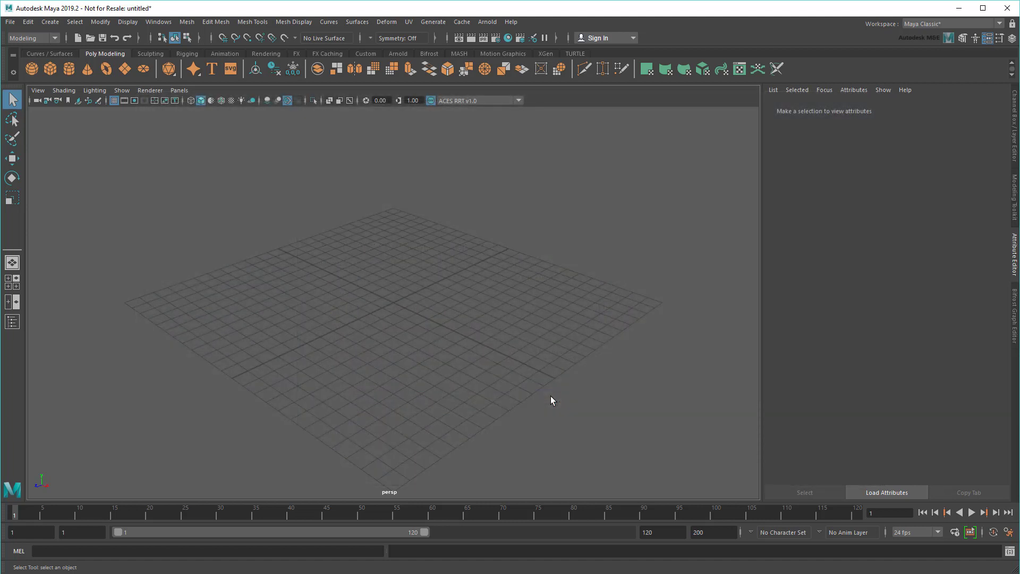
- Create a polygon plane and set its width and height to 5
{"action": "left_click", "coordinate": [125, 69]}
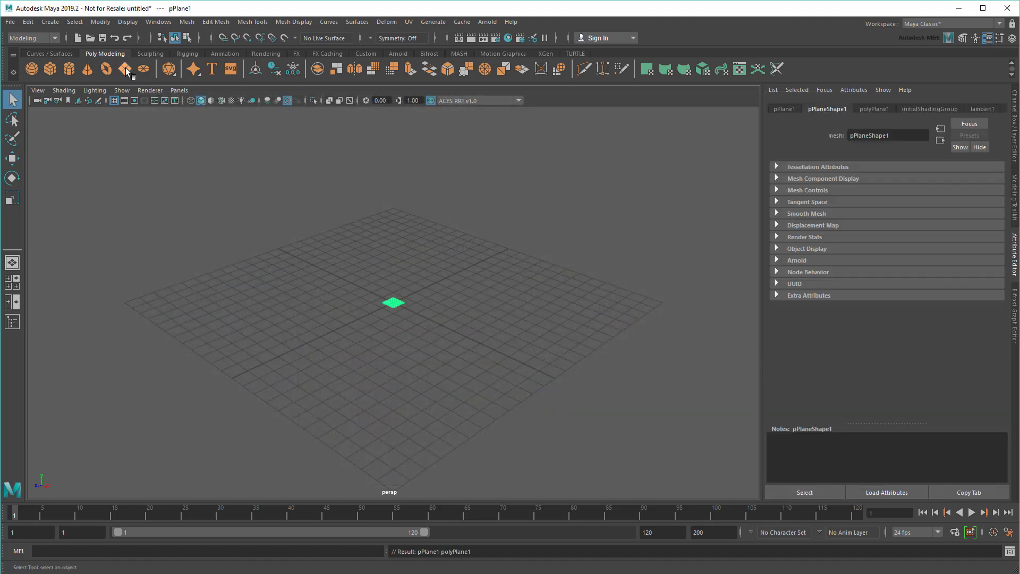
{"action": "scroll", "coordinate": [385, 305], "scroll_direction": "up", "scroll_amount": 5}
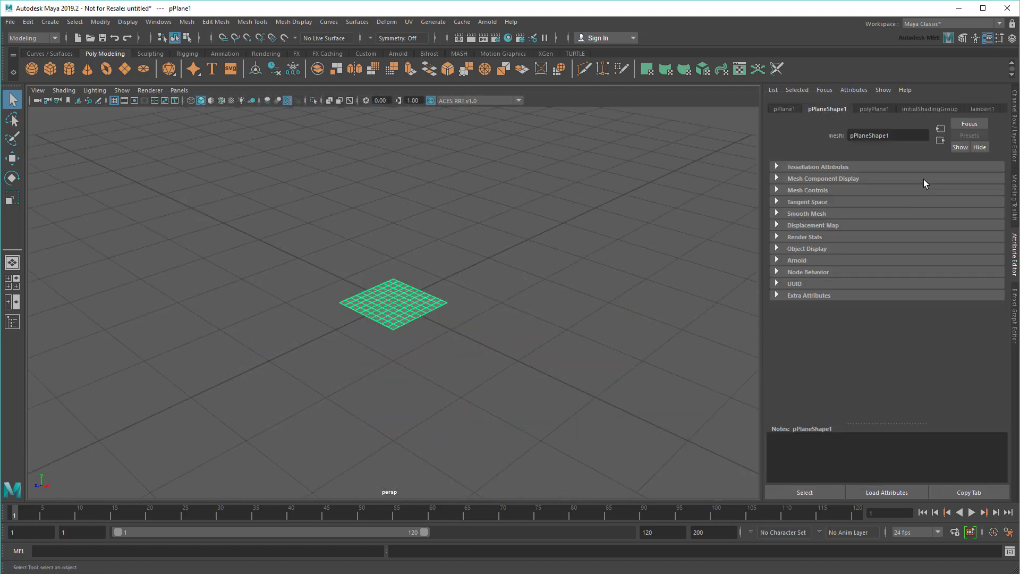
{"action": "left_click", "coordinate": [872, 109]}
{"action": "left_click", "coordinate": [869, 179]}
{"action": "type", "text": "5"}
{"action": "key", "text": "Tab"}
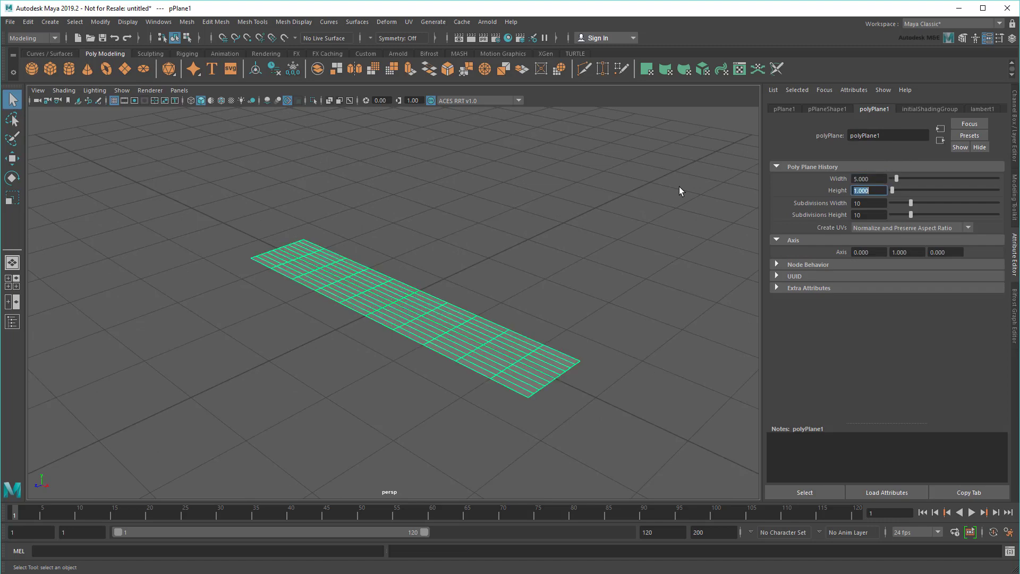
{"action": "type", "text": "5"}
{"action": "key", "text": "Return"}
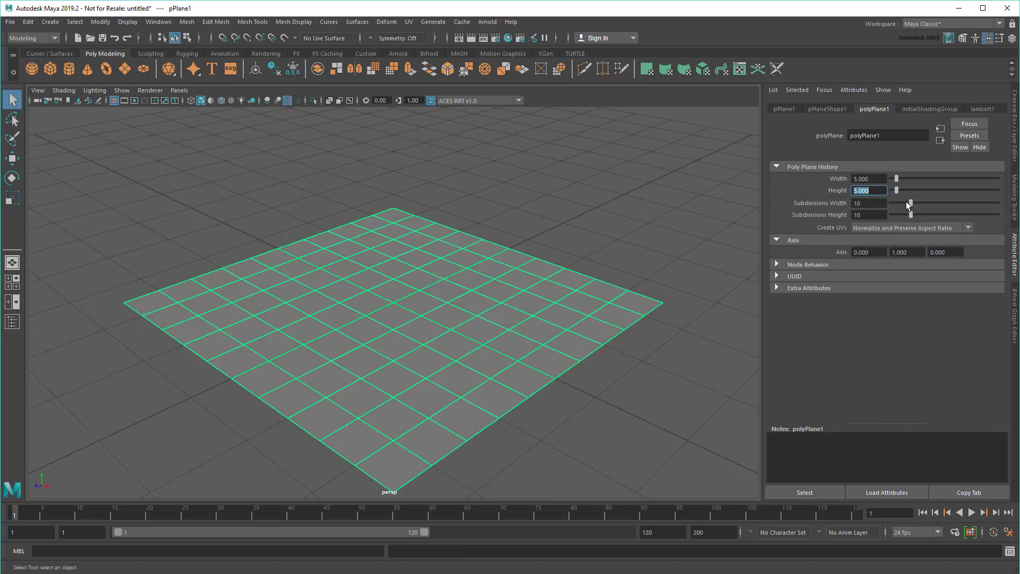
- Set the plane's width and height subdivisions to 50 each
{"action": "left_click_drag", "start_coordinate": [909, 203], "coordinate": [999, 203]}
{"action": "left_click_drag", "start_coordinate": [909, 214], "coordinate": [999, 215]}
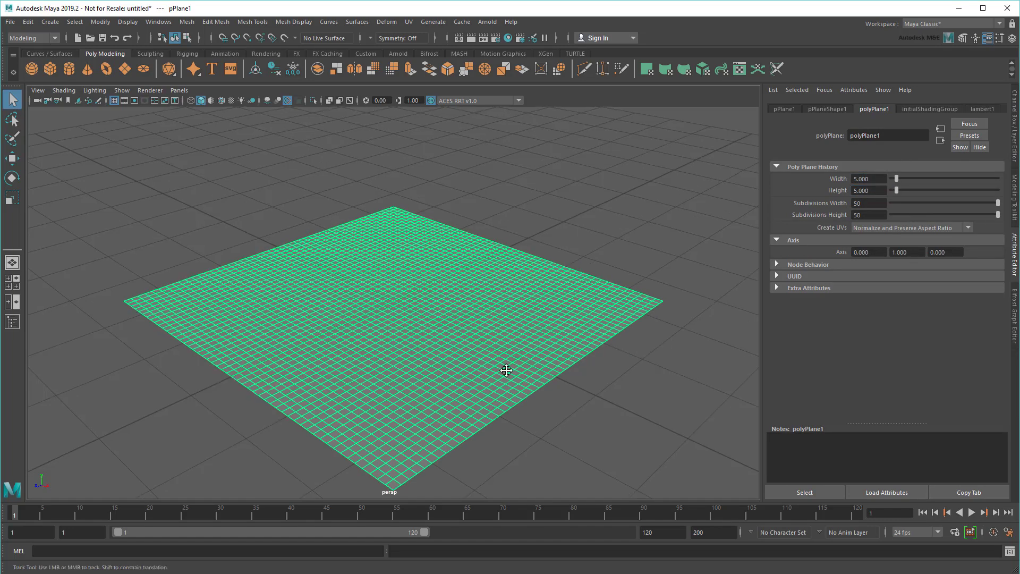
{"action": "mouse_move", "coordinate": [505, 369]}
{"action": "left_mouse_down", "text": "alt"}
{"action": "mouse_move", "coordinate": [506, 346]}
{"action": "mouse_move", "coordinate": [511, 357]}
{"action": "left_mouse_up", "text": "alt"}
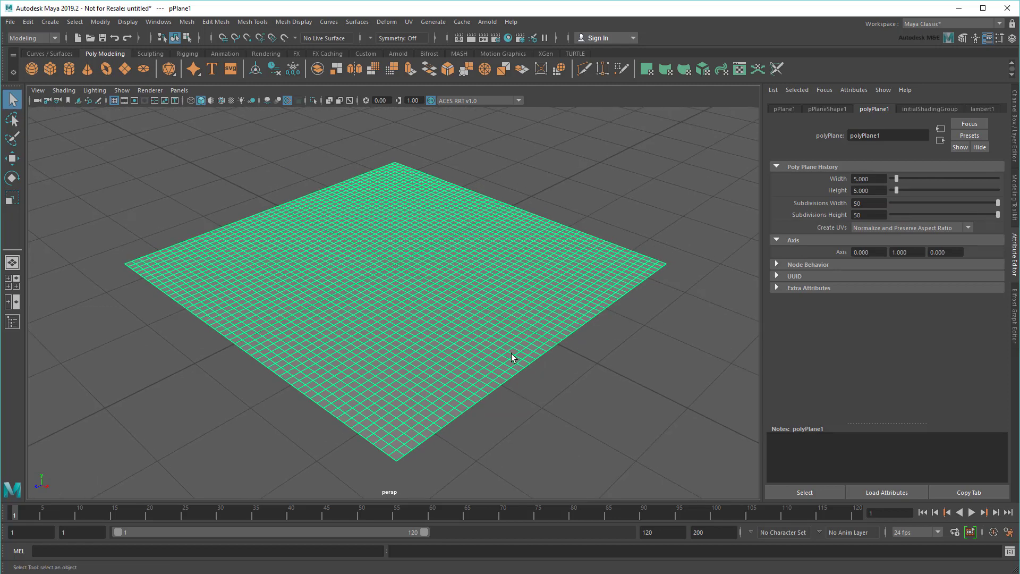
- Create a Bifrost graph that takes the plane's mesh as input, and space its input and output nodes apart
{"action": "left_click", "coordinate": [50, 21]}
{"action": "left_click", "coordinate": [105, 148]}
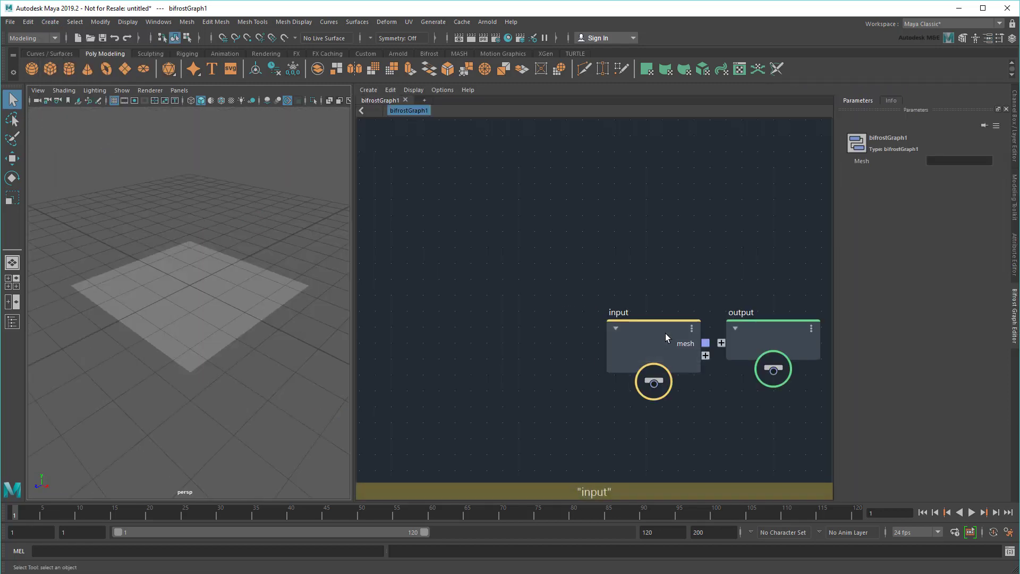
{"action": "left_click_drag", "start_coordinate": [665, 333], "coordinate": [412, 308]}
{"action": "left_click_drag", "start_coordinate": [771, 323], "coordinate": [784, 307]}
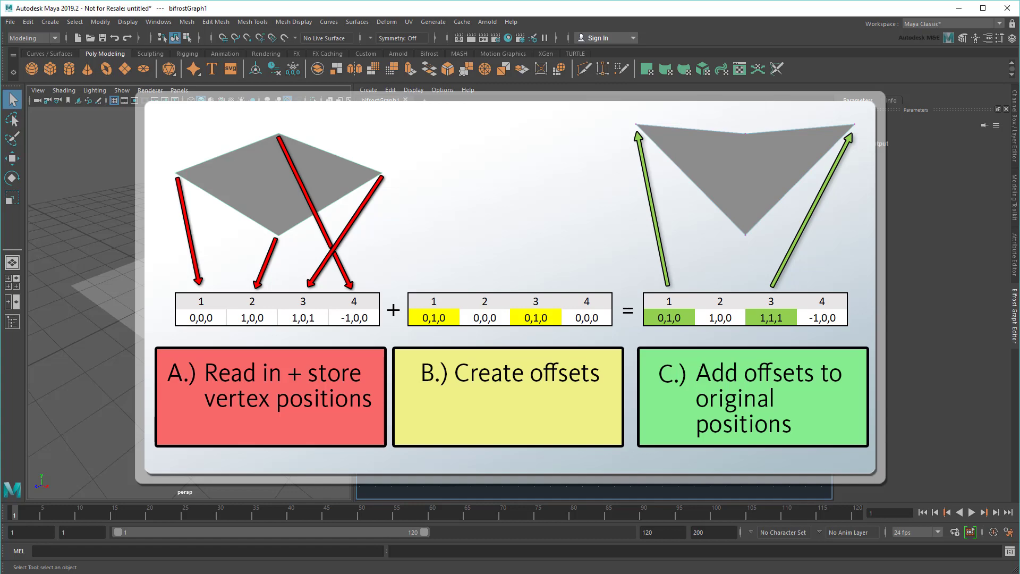
- Add a get_point_position node and connect the input mesh to its geometry port
{"action": "key", "text": "Tab"}
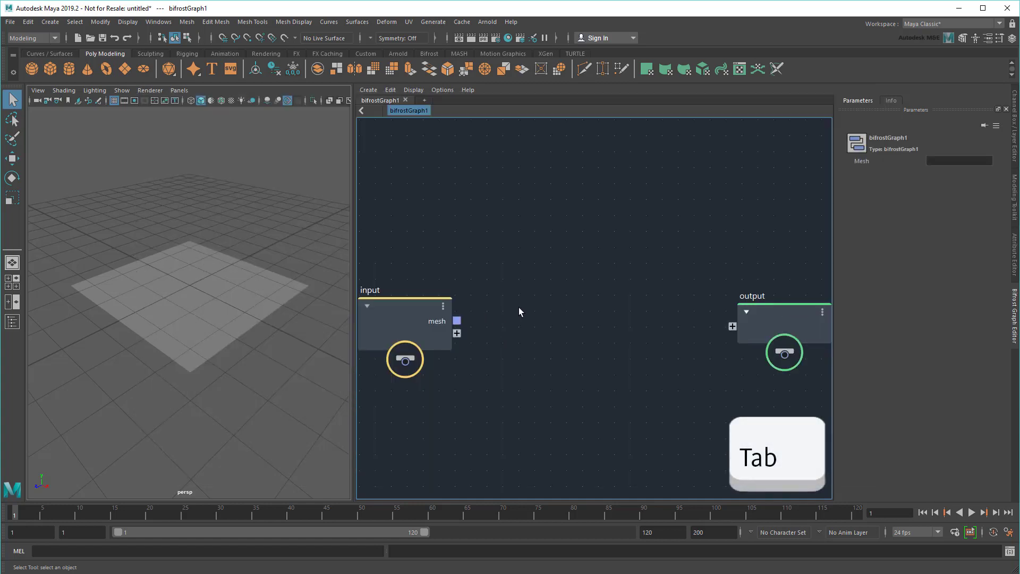
{"action": "type", "text": "get"}
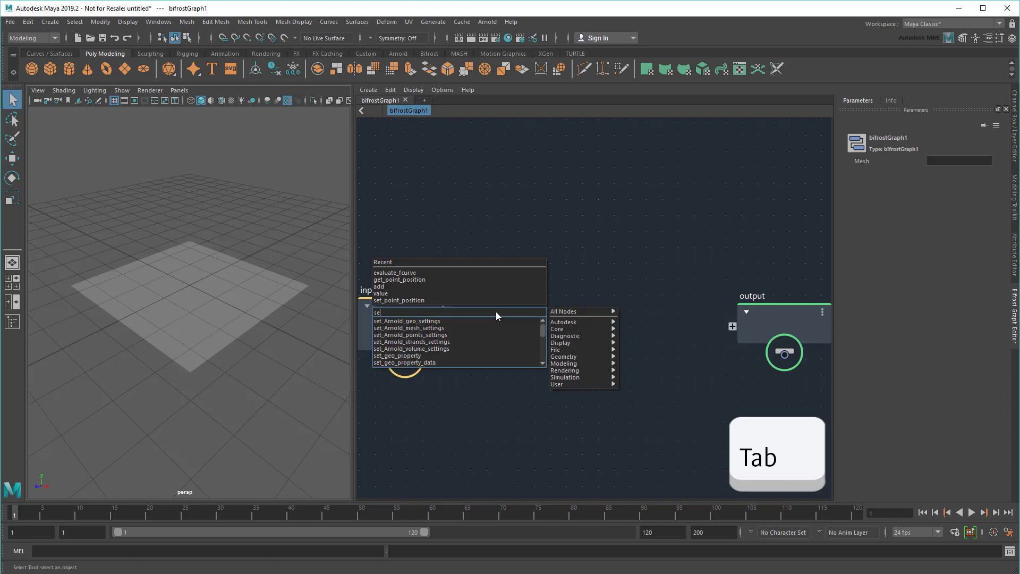
{"action": "type", "text": "_point"}
{"action": "key", "text": "Down"}
{"action": "key", "text": "Down"}
{"action": "key", "text": "Down"}
{"action": "key", "text": "Return"}
{"action": "left_click_drag", "start_coordinate": [460, 323], "coordinate": [491, 333]}
{"action": "scroll", "coordinate": [529, 392], "scroll_direction": "down", "scroll_amount": 2}
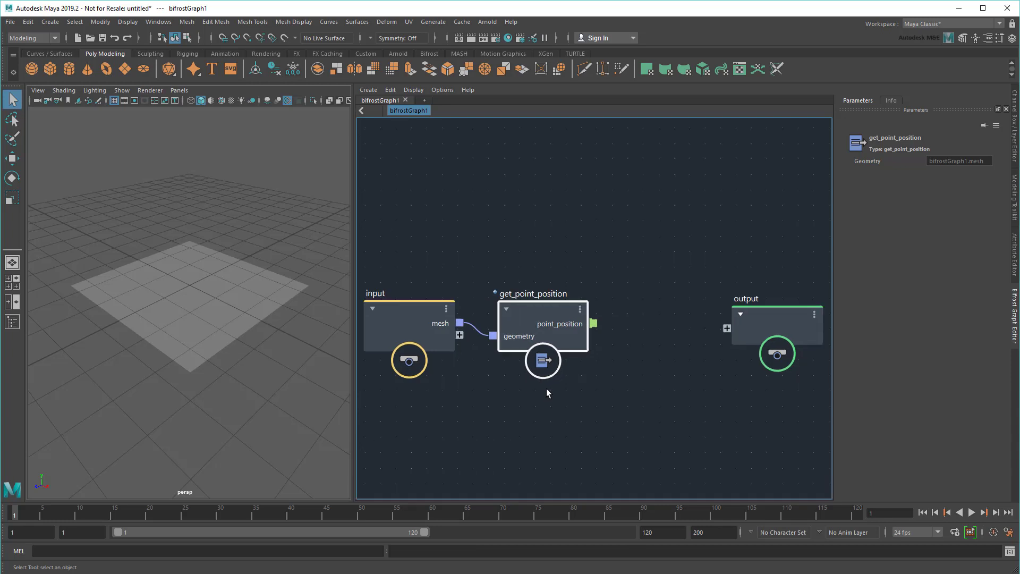
- Move the output node farther away, insert an add node, and feed point_position into it
{"action": "middle_click_drag", "start_coordinate": [653, 401], "coordinate": [603, 383], "text": "alt"}
{"action": "left_click_drag", "start_coordinate": [654, 322], "coordinate": [770, 315]}
{"action": "left_click", "coordinate": [669, 314]}
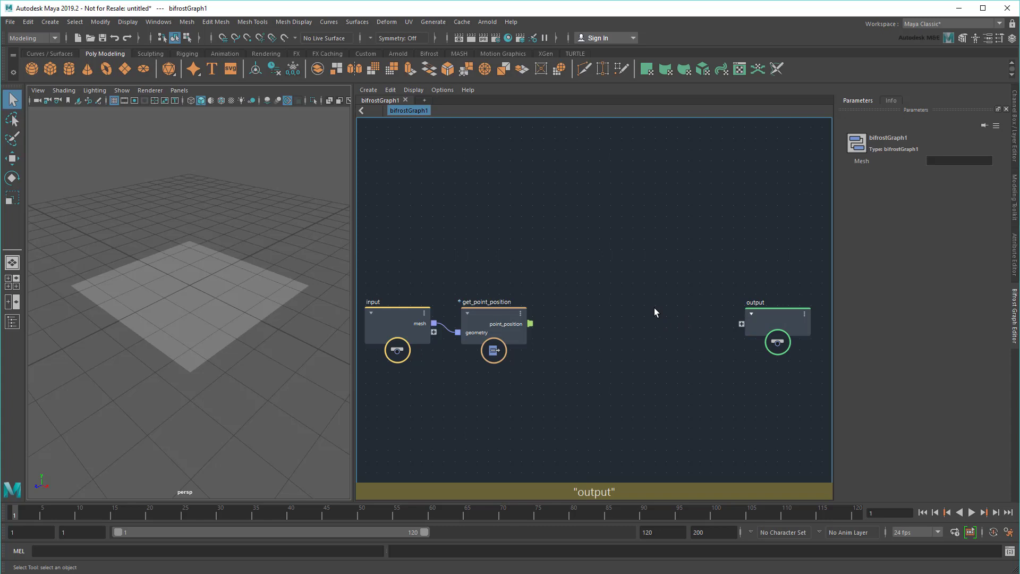
{"action": "key", "text": "Tab"}
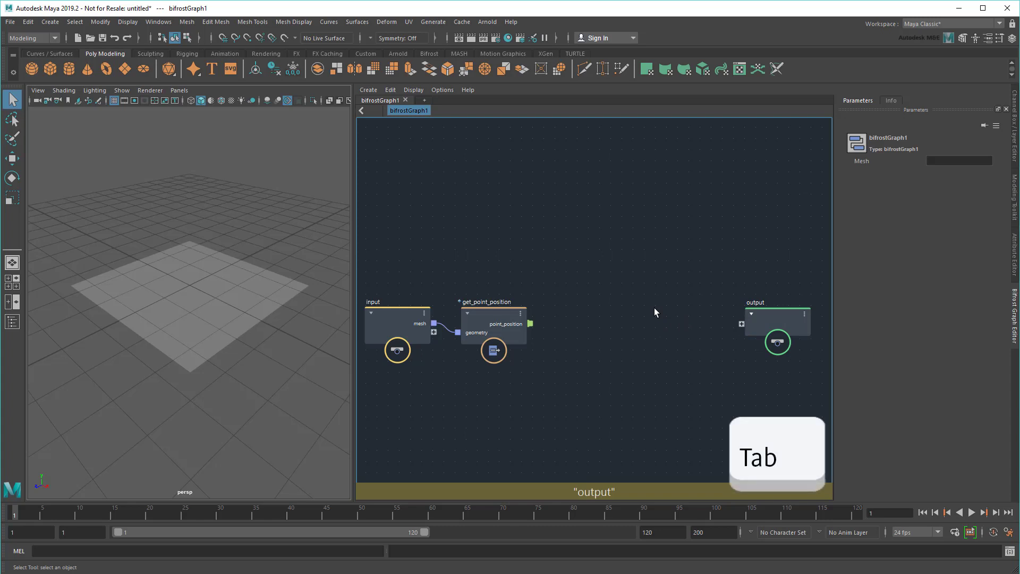
{"action": "type", "text": "add"}
{"action": "key", "text": "Return"}
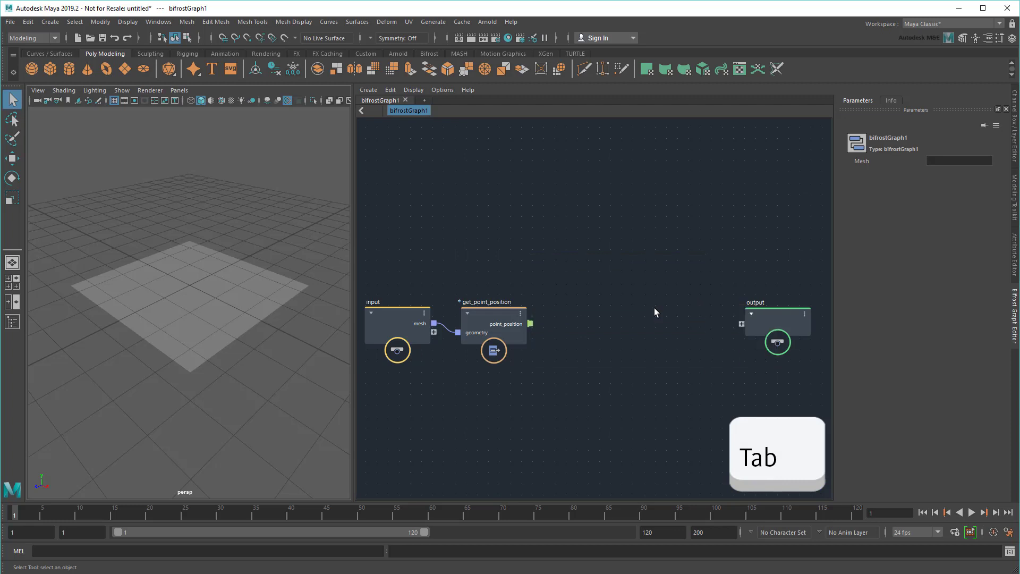
{"action": "left_click_drag", "start_coordinate": [656, 313], "coordinate": [657, 307]}
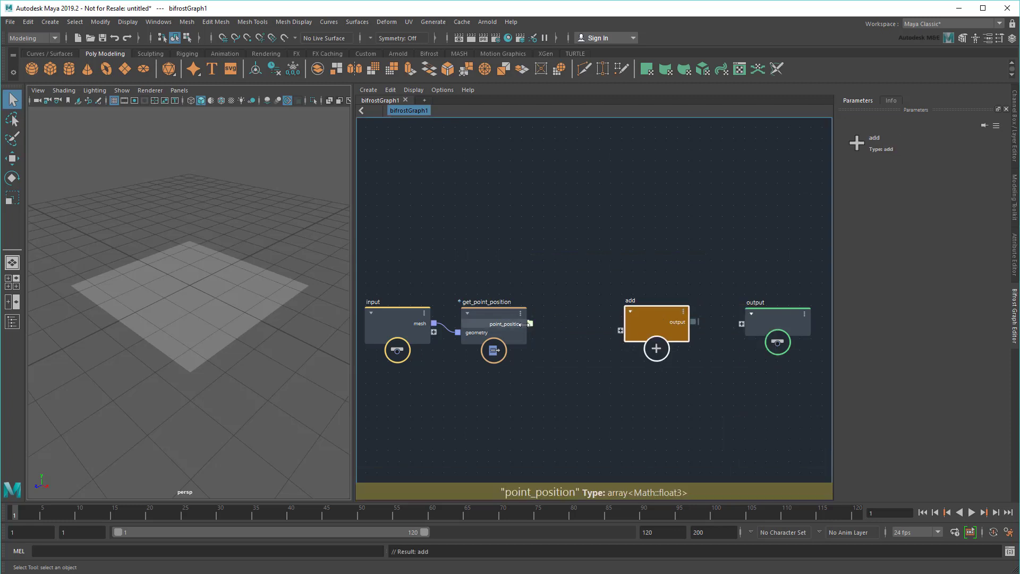
{"action": "left_click_drag", "start_coordinate": [531, 324], "coordinate": [622, 329]}
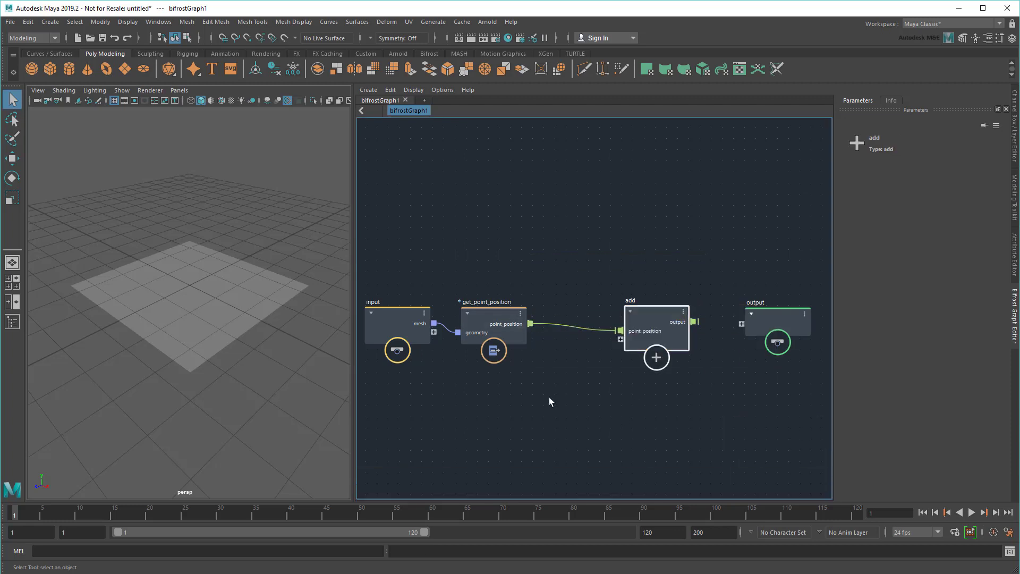
- Add a value node below the chain and change its type to the vector Math::float3
{"action": "key", "text": "Tab"}
{"action": "type", "text": "value"}
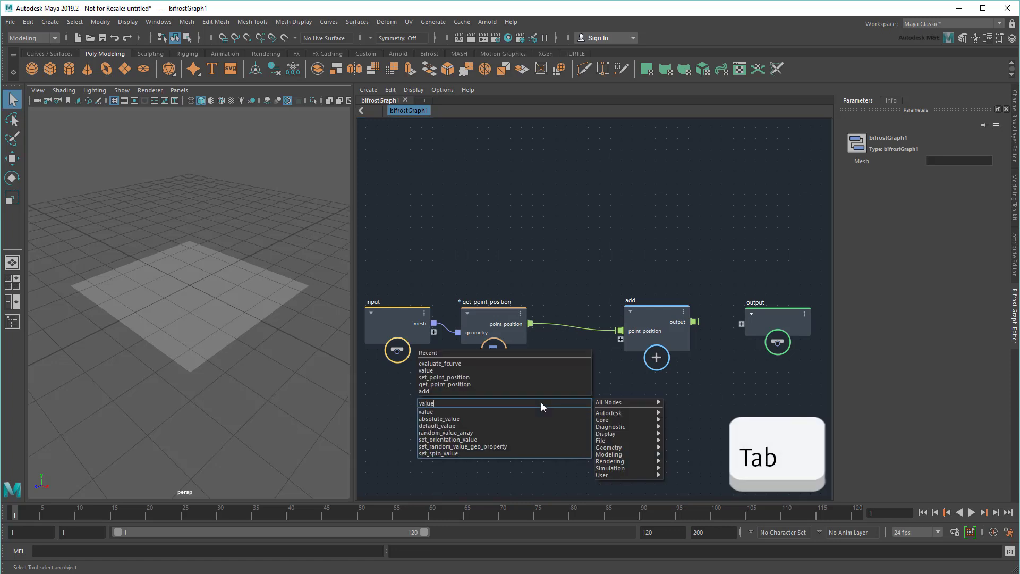
{"action": "key", "text": "Return"}
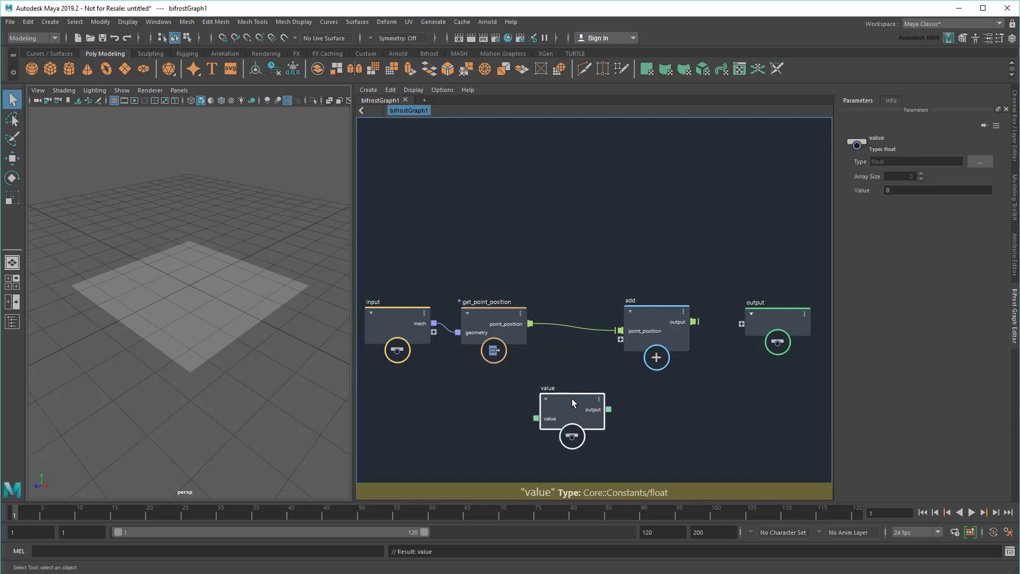
{"action": "left_click", "coordinate": [980, 163]}
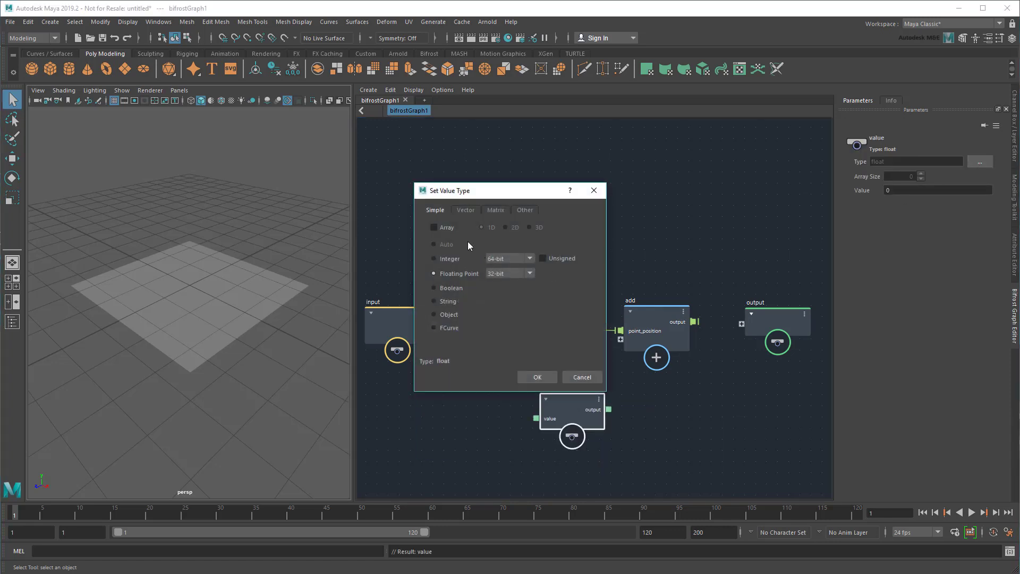
{"action": "left_click", "coordinate": [466, 211]}
{"action": "left_click", "coordinate": [514, 249]}
{"action": "left_click", "coordinate": [542, 376]}
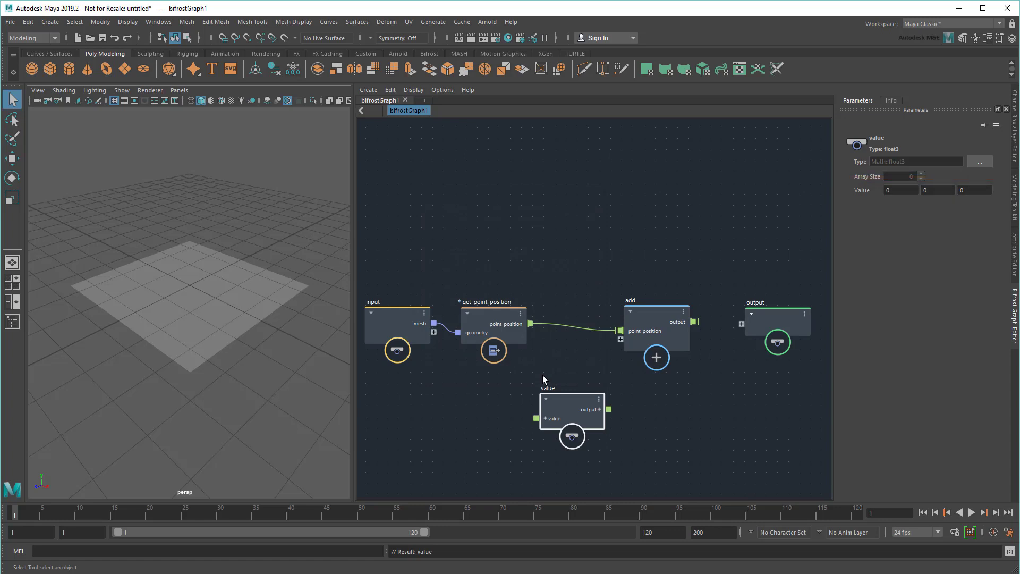
- Set the value node's Y component to 10 and connect its output to the add node
{"action": "left_click", "coordinate": [938, 191]}
{"action": "type", "text": "10"}
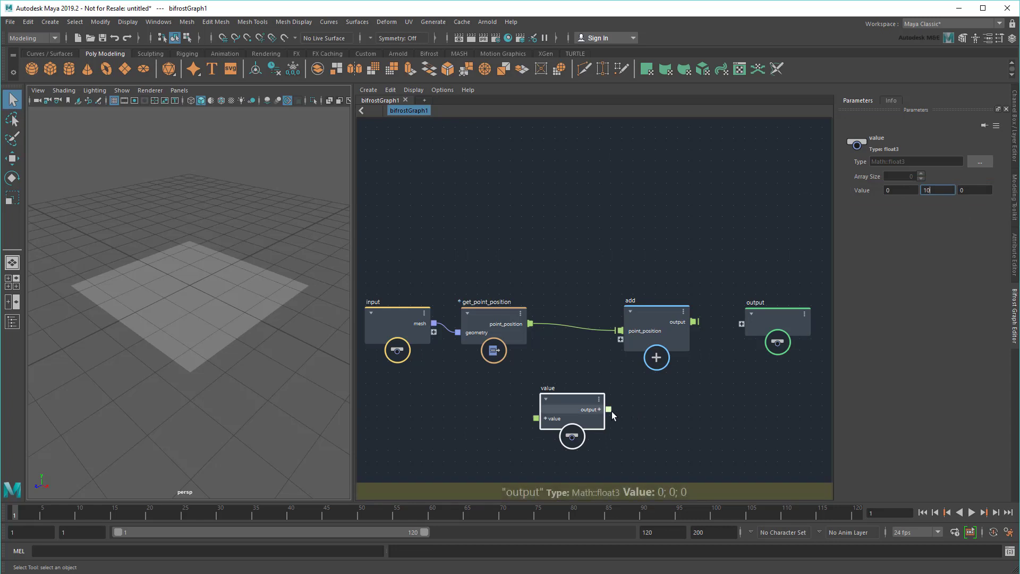
{"action": "left_click_drag", "start_coordinate": [610, 410], "coordinate": [621, 341]}
- Make room before the output node, add a set_point_position node, and connect the add result to its positions port
{"action": "middle_click_drag", "start_coordinate": [760, 423], "coordinate": [651, 408]}
{"action": "left_click_drag", "start_coordinate": [674, 300], "coordinate": [753, 301]}
{"action": "key", "text": "Tab"}
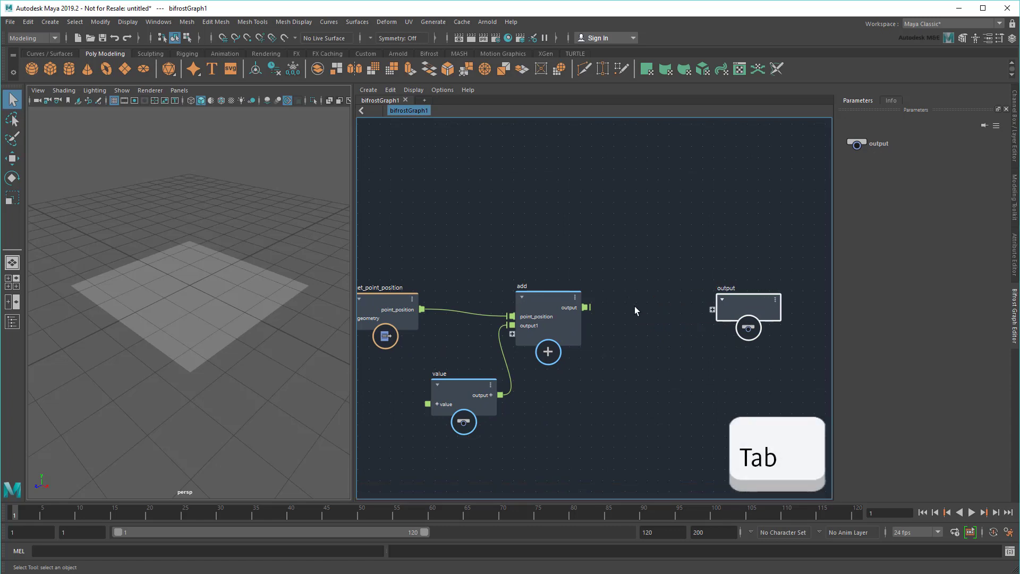
{"action": "type", "text": "set"}
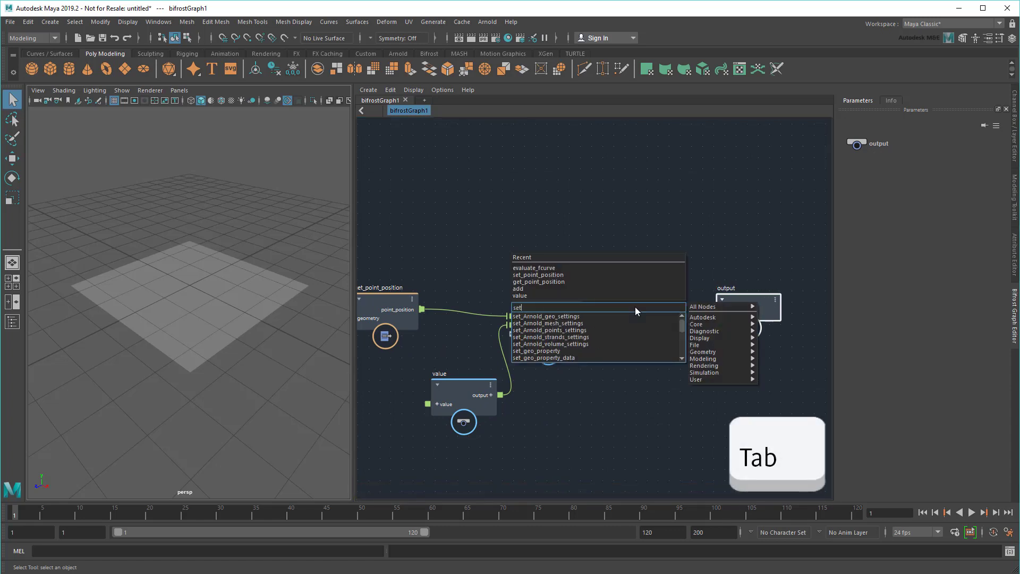
{"action": "type", "text": "_point"}
{"action": "key", "text": "Down"}
{"action": "key", "text": "Down"}
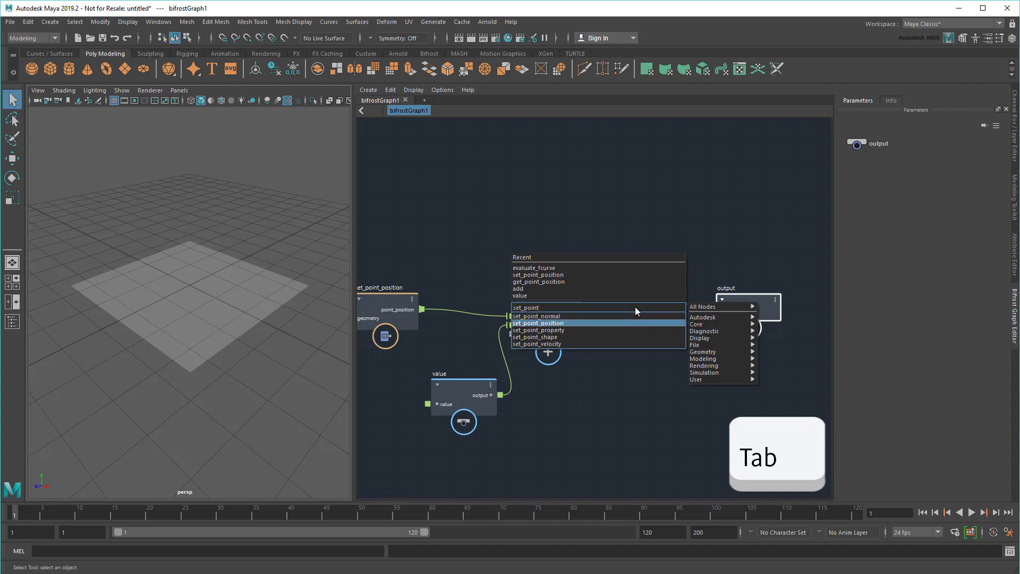
{"action": "key", "text": "Return"}
{"action": "left_click_drag", "start_coordinate": [633, 318], "coordinate": [611, 327]}
- Connect the input mesh to set_point_position's geometry port and its out_geometry to the graph's output node
{"action": "middle_click_drag", "start_coordinate": [650, 416], "coordinate": [675, 418]}
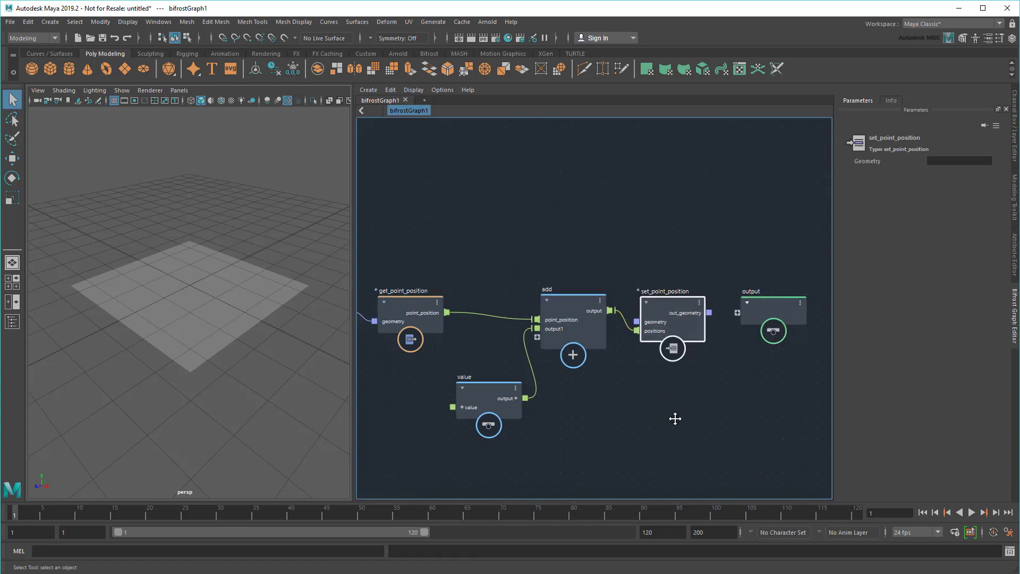
{"action": "middle_click_drag", "start_coordinate": [574, 392], "coordinate": [662, 403]}
{"action": "left_click_drag", "start_coordinate": [438, 323], "coordinate": [736, 334]}
{"action": "middle_click_drag", "start_coordinate": [791, 429], "coordinate": [652, 424]}
{"action": "left_click_drag", "start_coordinate": [657, 317], "coordinate": [686, 319]}
- Hide the viewport grid and frame both the original and the offset plane
{"action": "scroll", "coordinate": [209, 331], "scroll_direction": "down", "scroll_amount": 5}
{"action": "left_click_drag", "start_coordinate": [253, 263], "coordinate": [253, 321], "text": "alt"}
{"action": "middle_click_drag", "start_coordinate": [252, 318], "coordinate": [244, 364], "text": "alt"}
{"action": "left_click", "coordinate": [114, 100]}
{"action": "left_click_drag", "start_coordinate": [287, 343], "coordinate": [249, 329], "text": "alt"}
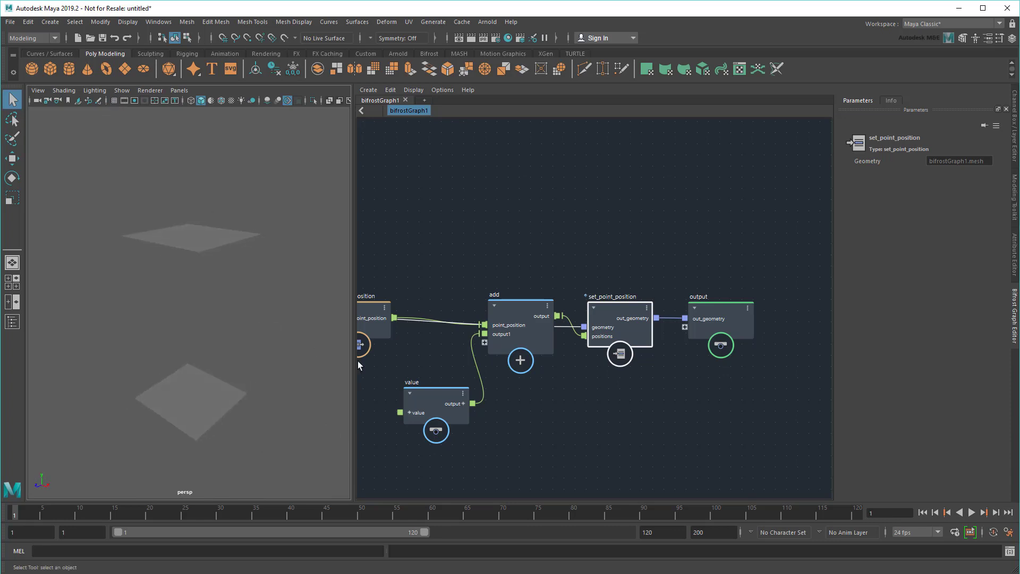
- Set the value node's Y offset to 5 and inspect the raised plane in the viewport
{"action": "left_click", "coordinate": [432, 394]}
{"action": "left_click", "coordinate": [941, 189]}
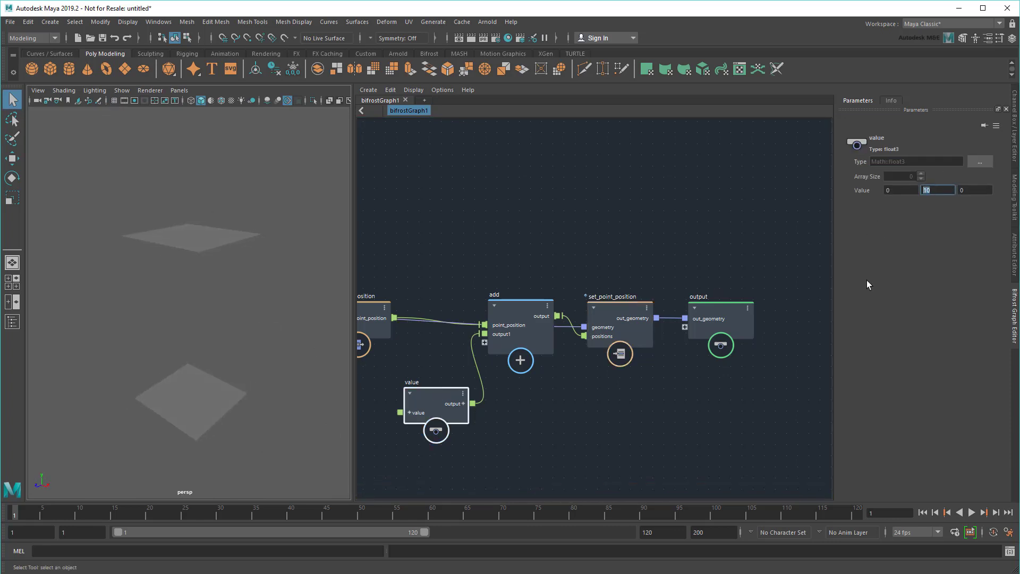
{"action": "type", "text": "5"}
{"action": "key", "text": "Return"}
{"action": "left_click_drag", "start_coordinate": [265, 341], "coordinate": [245, 365], "text": "alt"}
- Try X and Z offsets of 10 in the value node and inspect the shifted plane
{"action": "type", "text": "10"}
{"action": "key", "text": "Tab"}
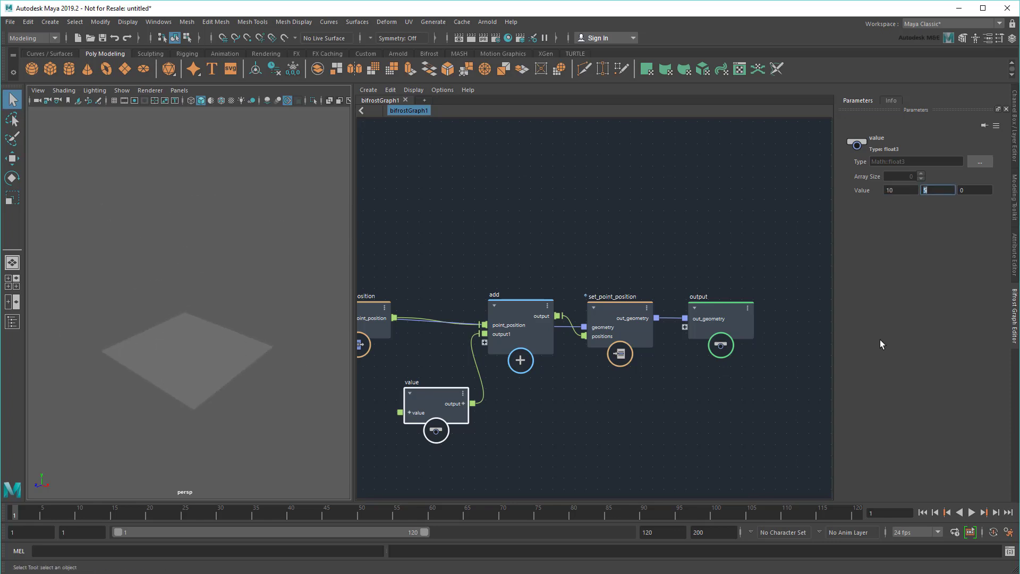
{"action": "key", "text": "Tab"}
{"action": "type", "text": "10"}
{"action": "key", "text": "Return"}
{"action": "left_click_drag", "start_coordinate": [221, 341], "coordinate": [208, 381], "text": "alt"}
- Reset the value node's X and Z offsets to 0
{"action": "double_click", "coordinate": [891, 190]}
{"action": "type", "text": "0"}
{"action": "key", "text": "Tab"}
{"action": "key", "text": "Tab"}
{"action": "type", "text": "0"}
{"action": "key", "text": "Return"}
{"action": "left_click_drag", "start_coordinate": [177, 356], "coordinate": [232, 365], "text": "alt"}
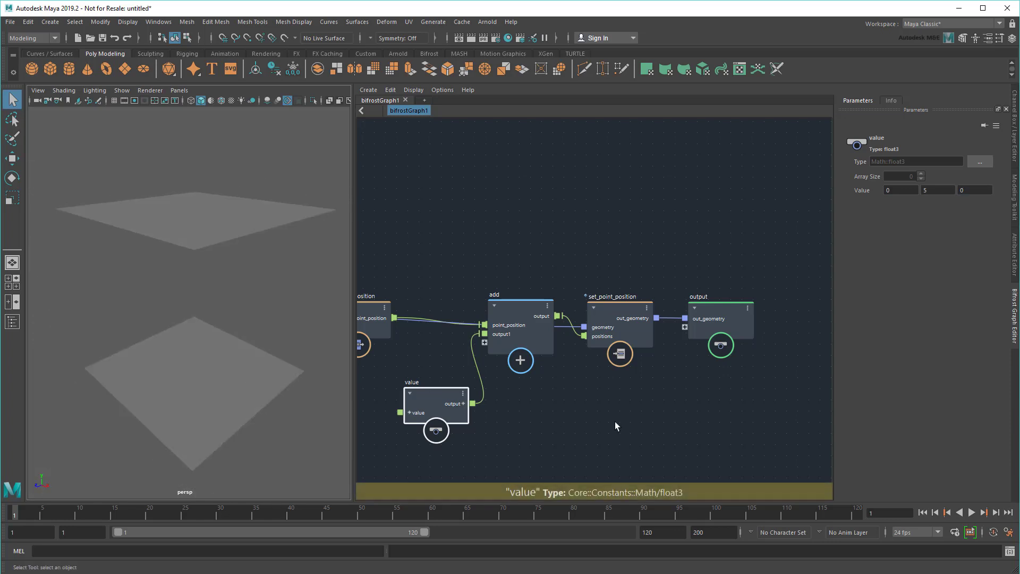
- Create a backdrop in the graph and place the get_point_position node inside it
{"action": "middle_click_drag", "start_coordinate": [569, 418], "coordinate": [738, 389], "text": "alt"}
{"action": "left_click_drag", "start_coordinate": [442, 279], "coordinate": [366, 277]}
{"action": "scroll", "coordinate": [541, 335], "scroll_direction": "up", "scroll_amount": 1}
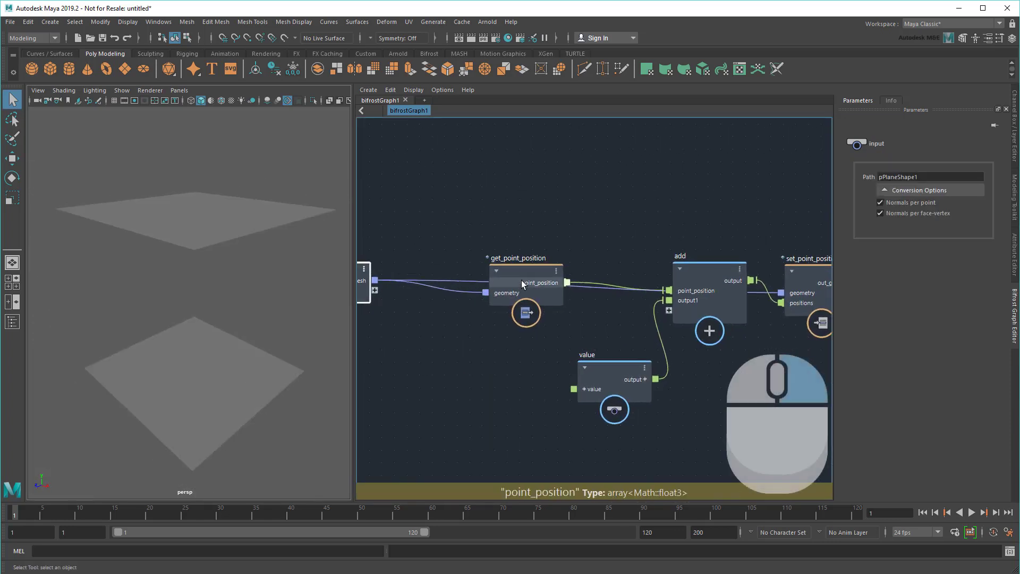
{"action": "left_click_drag", "start_coordinate": [519, 278], "coordinate": [483, 277]}
{"action": "right_click", "coordinate": [467, 236]}
{"action": "left_click", "coordinate": [485, 250]}
{"action": "left_click_drag", "start_coordinate": [536, 327], "coordinate": [557, 388]}
{"action": "left_click_drag", "start_coordinate": [493, 274], "coordinate": [508, 322]}
{"action": "scroll", "coordinate": [478, 263], "scroll_direction": "up", "scroll_amount": 1}
- Title the get_point_position backdrop "A) Read input point data" and color it dark red
{"action": "left_click", "coordinate": [478, 264]}
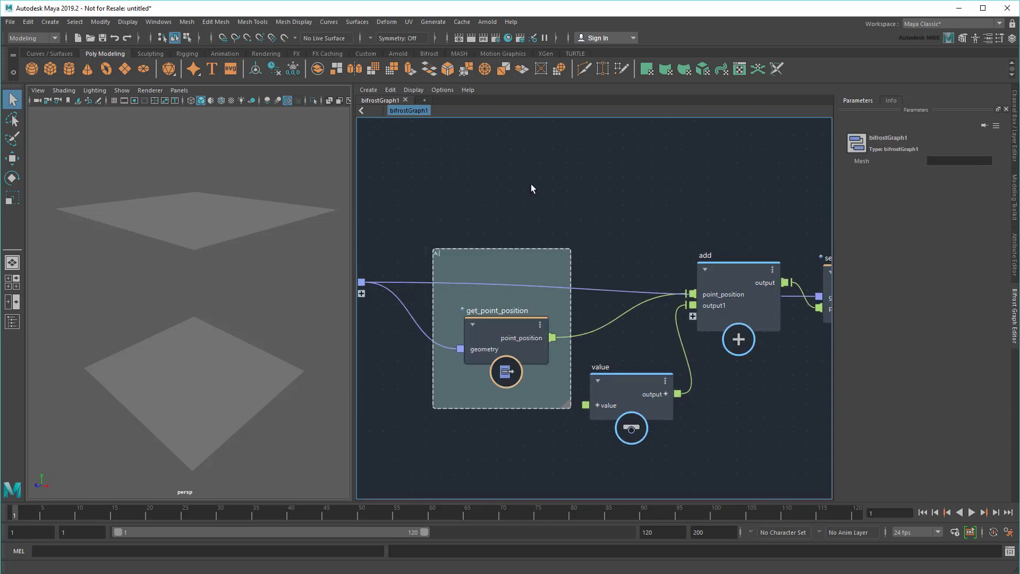
{"action": "type", "text": ") Read input point data"}
{"action": "left_click", "coordinate": [568, 405]}
{"action": "left_click", "coordinate": [383, 246]}
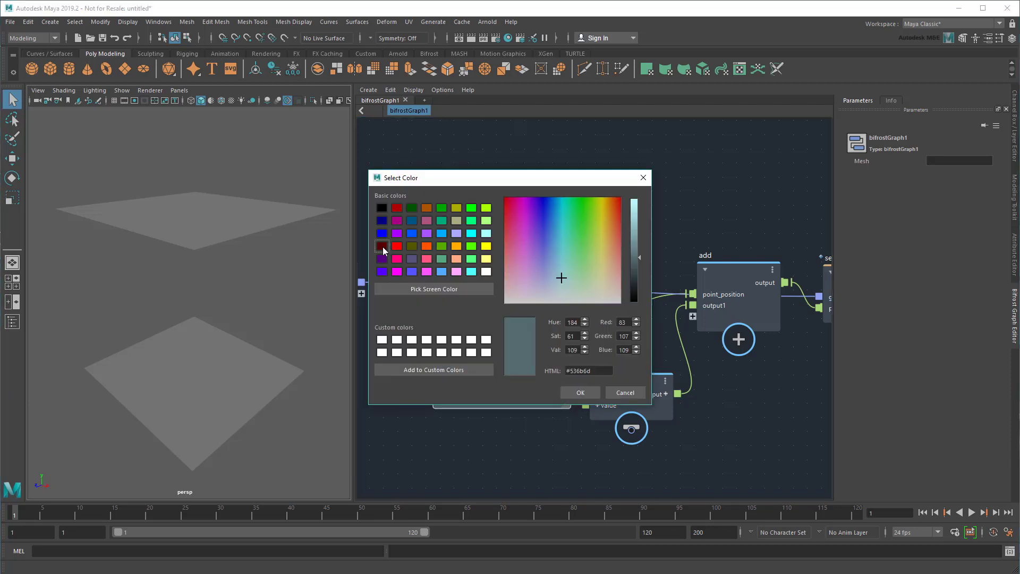
{"action": "left_click", "coordinate": [577, 395]}
{"action": "left_click", "coordinate": [617, 247]}
- Rearrange the remaining nodes into an olive "B) Create offsets" backdrop and a green "C) Add offsets to points" backdrop
{"action": "middle_click_drag", "start_coordinate": [759, 419], "coordinate": [567, 419], "text": "alt"}
{"action": "left_click_drag", "start_coordinate": [661, 275], "coordinate": [672, 355]}
{"action": "left_click_drag", "start_coordinate": [566, 269], "coordinate": [698, 243]}
{"action": "left_click_drag", "start_coordinate": [450, 378], "coordinate": [507, 303]}
{"action": "middle_click_drag", "start_coordinate": [575, 376], "coordinate": [704, 387], "text": "alt"}
{"action": "right_click", "coordinate": [551, 267]}
{"action": "left_click", "coordinate": [582, 302]}
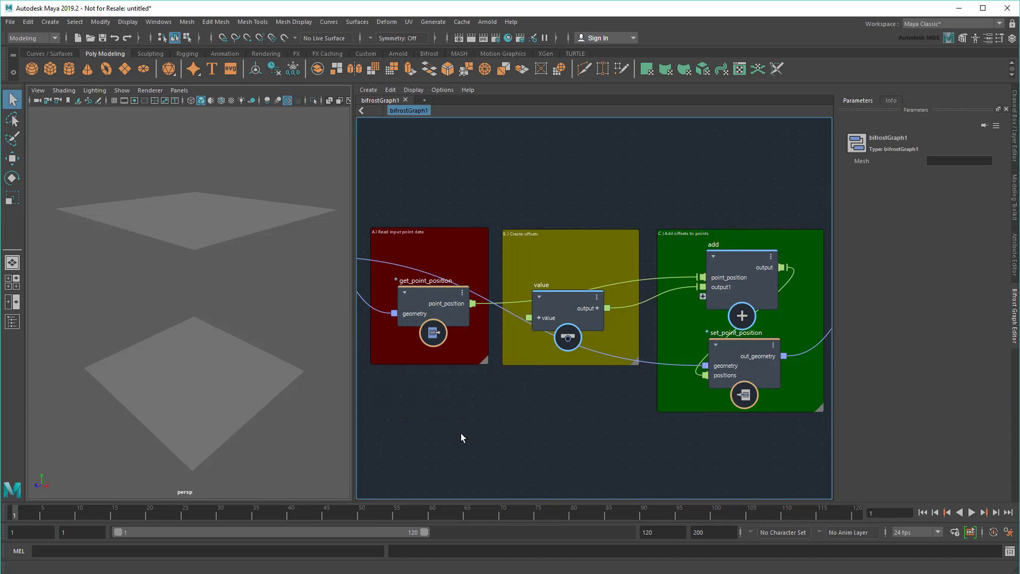
- Move the green backdrop group away, enlarge the "B) Create offsets" backdrop, and shift the value node toward its far side
{"action": "scroll", "coordinate": [544, 418], "scroll_direction": "down", "scroll_amount": 3}
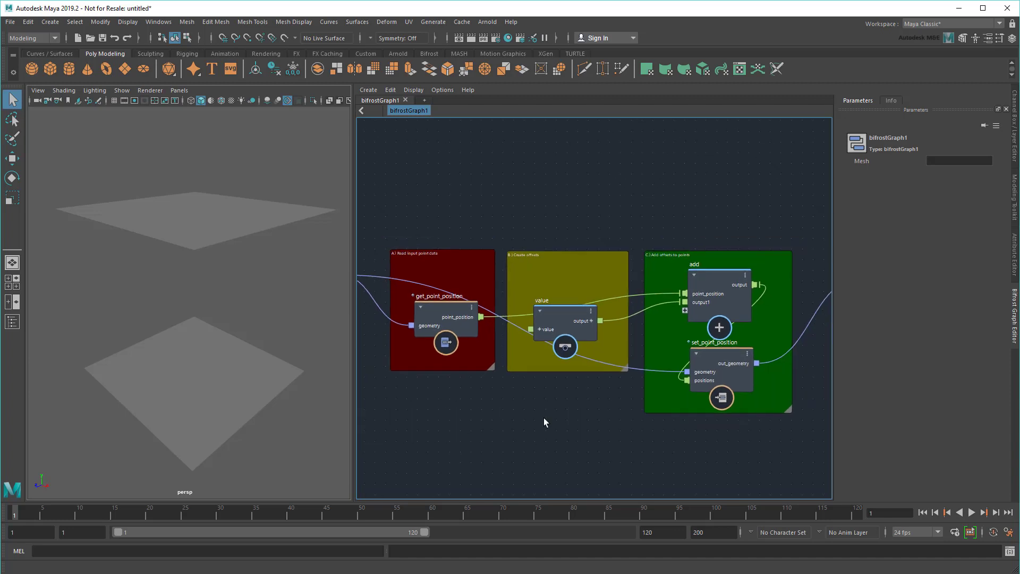
{"action": "middle_click_drag", "start_coordinate": [557, 431], "coordinate": [522, 363], "text": "alt"}
{"action": "left_click_drag", "start_coordinate": [696, 159], "coordinate": [757, 316]}
{"action": "left_click_drag", "start_coordinate": [617, 207], "coordinate": [826, 199]}
{"action": "left_click", "coordinate": [578, 304]}
{"action": "left_click_drag", "start_coordinate": [578, 304], "coordinate": [792, 437]}
{"action": "key", "text": "f"}
{"action": "left_click_drag", "start_coordinate": [526, 251], "coordinate": [779, 215]}
- Add a new value node inside the "B) Create offsets" backdrop and rename it value_target
{"action": "key", "text": "Tab"}
{"action": "scroll", "coordinate": [499, 295], "scroll_direction": "up", "scroll_amount": 1}
{"action": "type", "text": "value"}
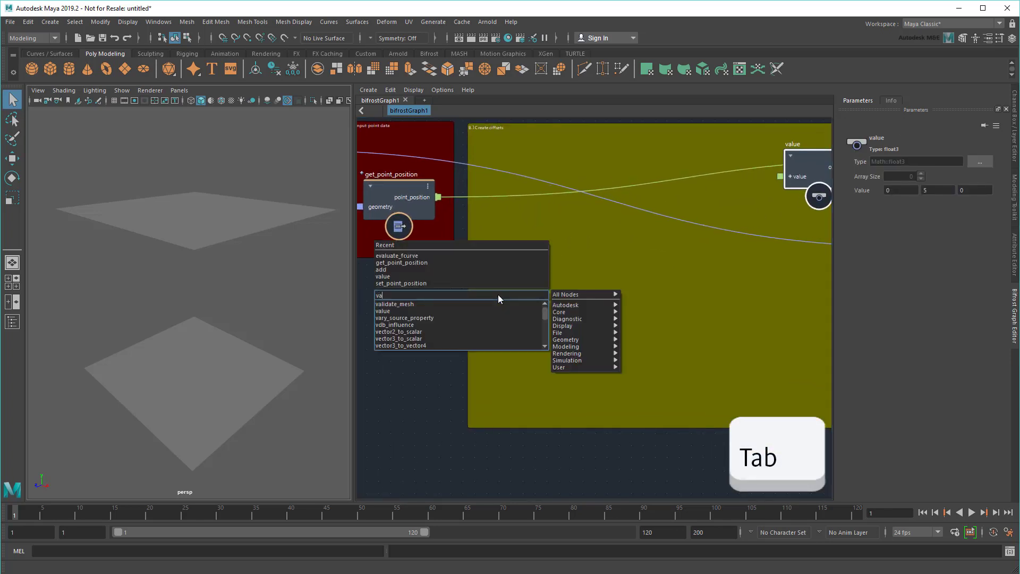
{"action": "left_click", "coordinate": [523, 303]}
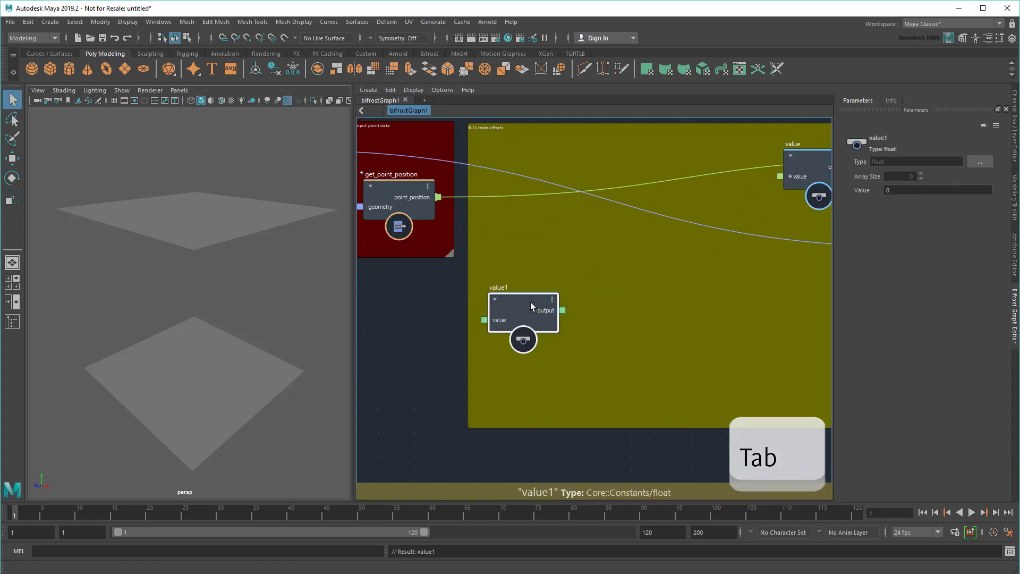
{"action": "double_click", "coordinate": [495, 289]}
{"action": "type", "text": "value_ta"}
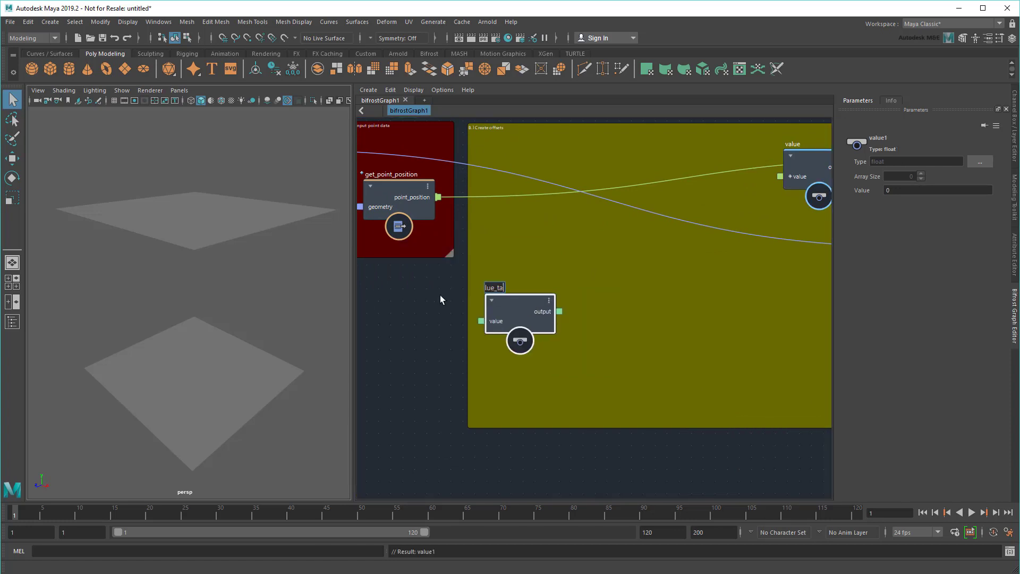
{"action": "type", "text": "rget"}
{"action": "key", "text": "Return"}
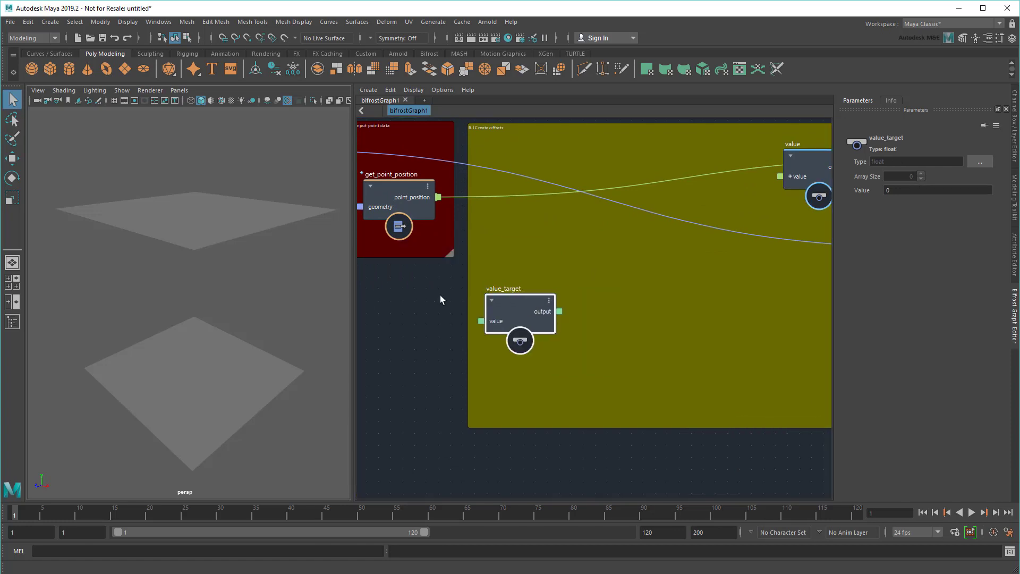
- Change the value_target node's type to a three-component floating point vector (Math::float3)
{"action": "left_click", "coordinate": [981, 161]}
{"action": "left_click", "coordinate": [466, 210]}
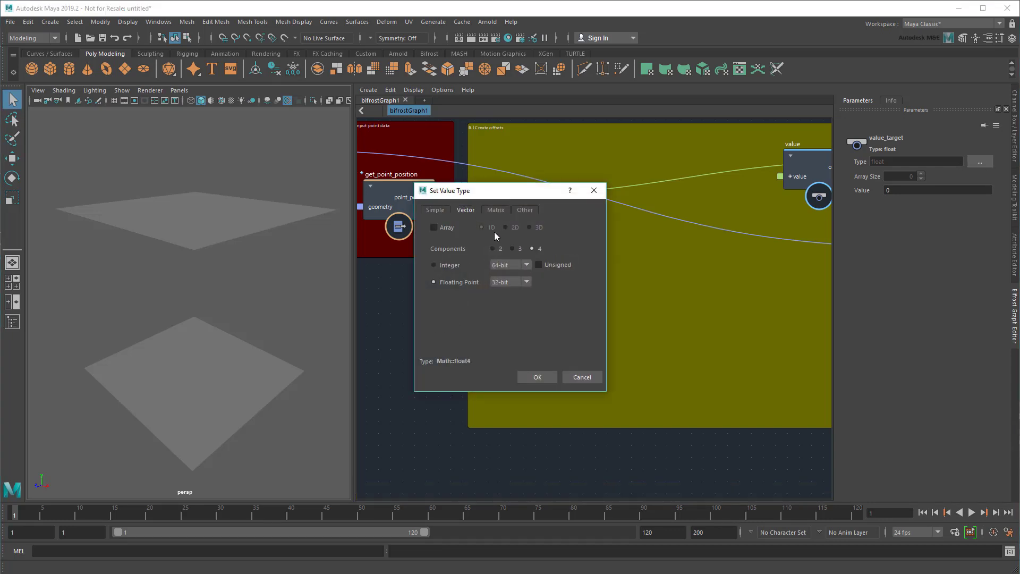
{"action": "left_click", "coordinate": [543, 381]}
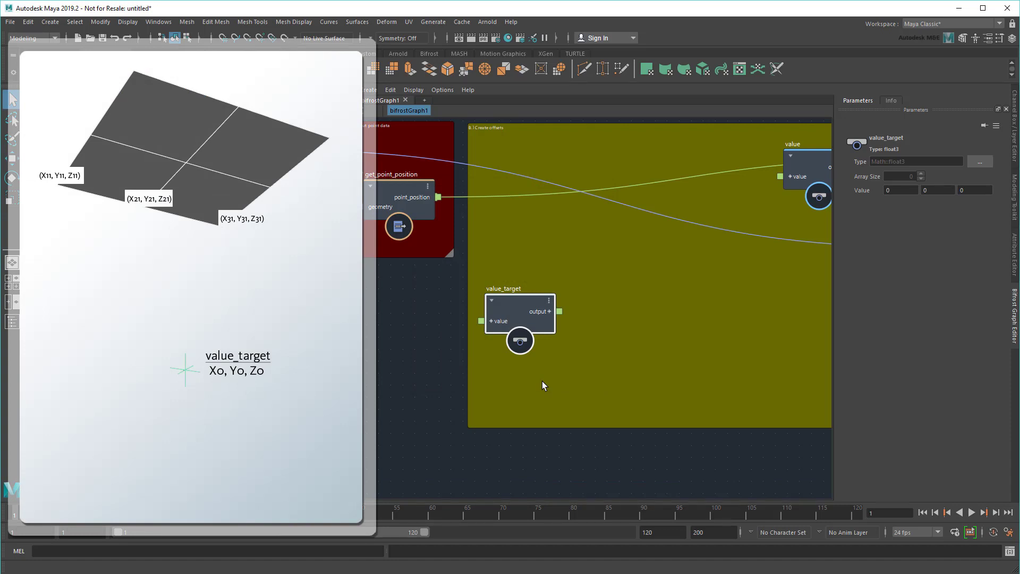
- Add a subtract node and feed it point_position first and the value_target output second
{"action": "left_click", "coordinate": [409, 358]}
{"action": "key", "text": "Tab"}
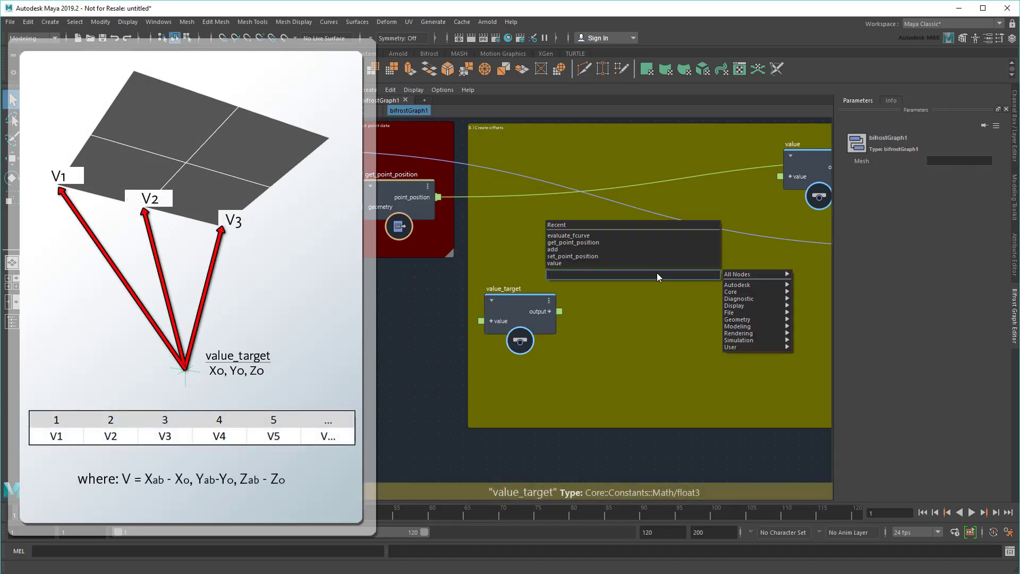
{"action": "type", "text": "subtract"}
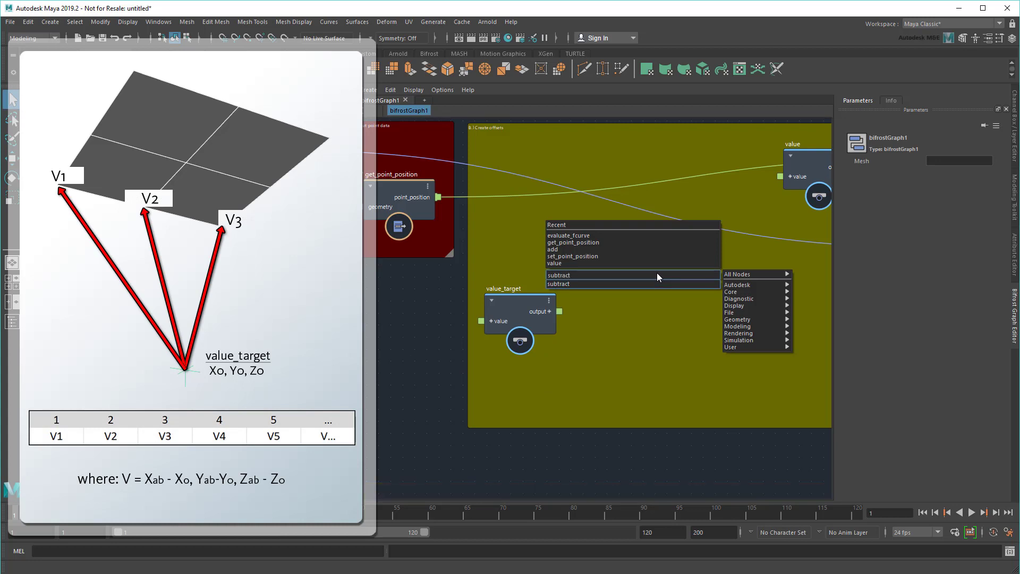
{"action": "left_click", "coordinate": [657, 275]}
{"action": "left_click_drag", "start_coordinate": [655, 275], "coordinate": [570, 209]}
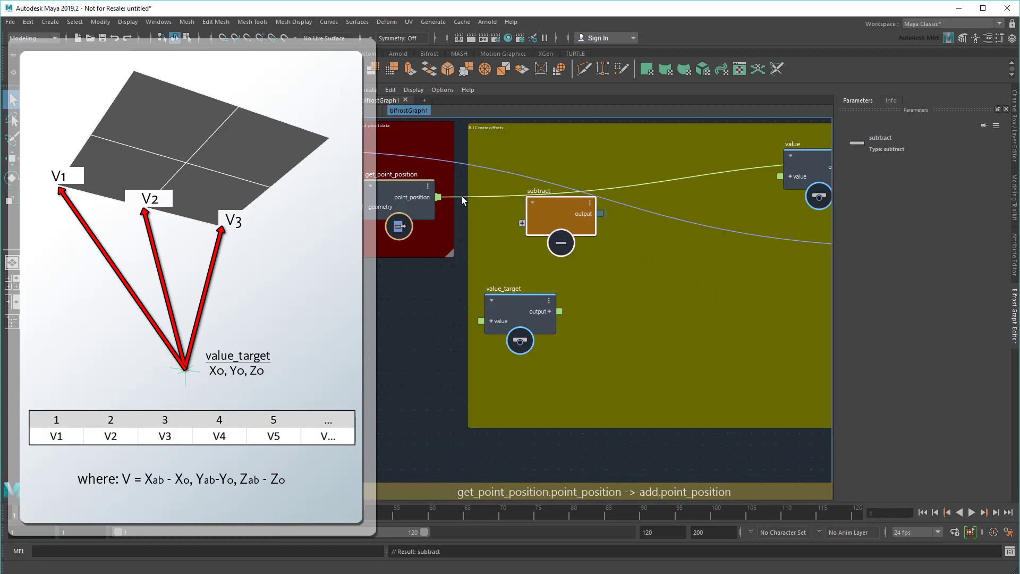
{"action": "left_click_drag", "start_coordinate": [439, 197], "coordinate": [521, 233]}
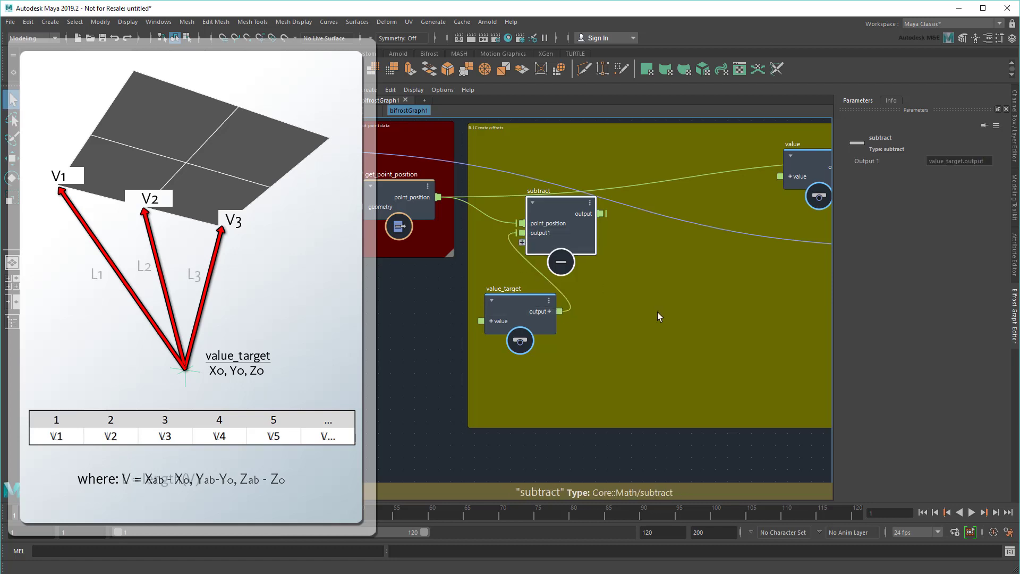
- Add a length node, feed it the subtract output, and connect its length output to the value node's value input
{"action": "key", "text": "Tab"}
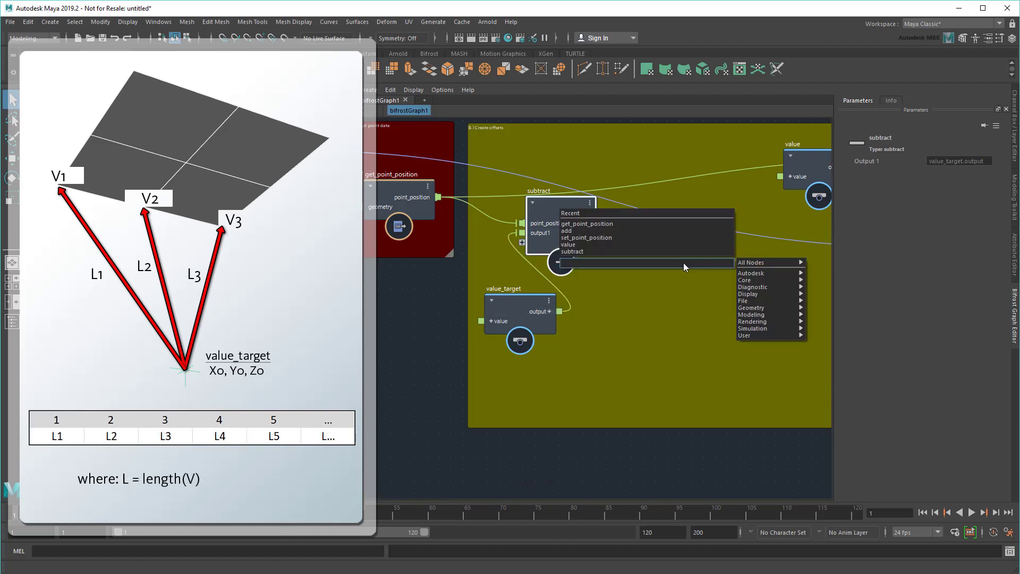
{"action": "type", "text": "length"}
{"action": "key", "text": "Return"}
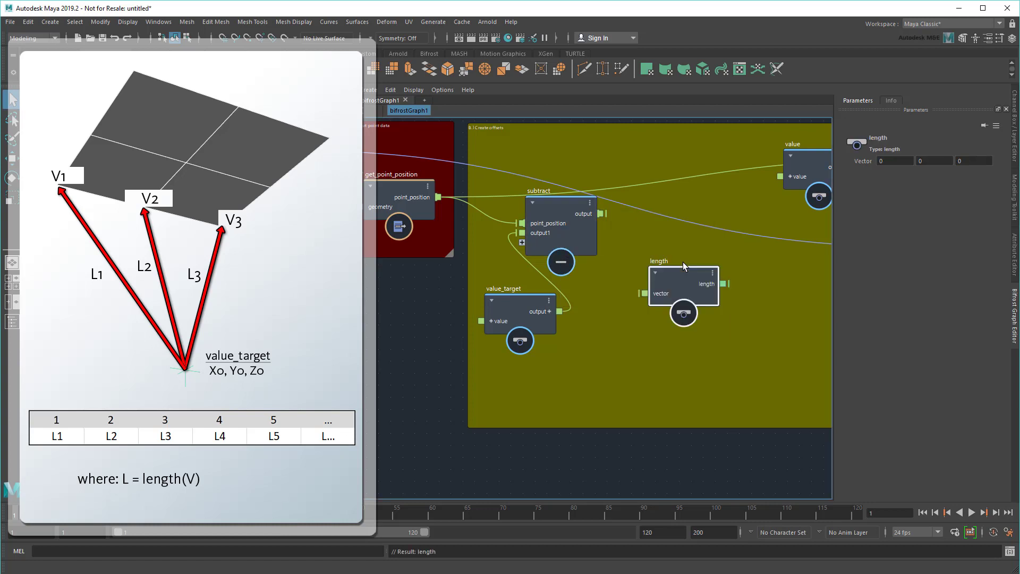
{"action": "middle_click_drag", "start_coordinate": [633, 255], "coordinate": [560, 272]}
{"action": "left_click_drag", "start_coordinate": [601, 288], "coordinate": [595, 260]}
{"action": "left_click_drag", "start_coordinate": [528, 230], "coordinate": [567, 282]}
{"action": "left_click_drag", "start_coordinate": [644, 273], "coordinate": [706, 194]}
{"action": "scroll", "coordinate": [124, 360], "scroll_direction": "down", "scroll_amount": 5}
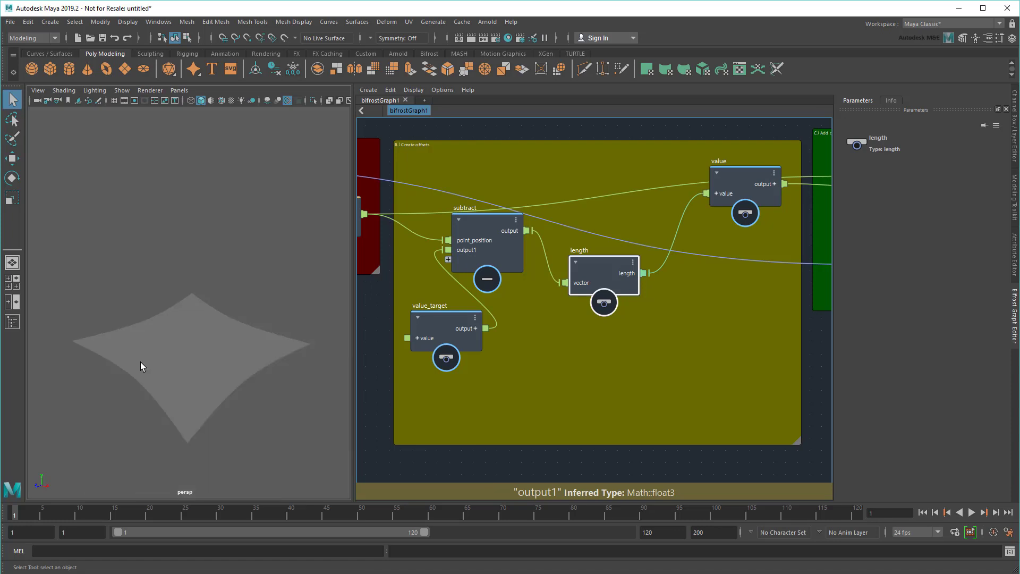
- Enlarge the viewport and show the meshes with wireframe on shaded to inspect the deformed plane
{"action": "left_click_drag", "start_coordinate": [140, 362], "coordinate": [198, 251], "text": "alt"}
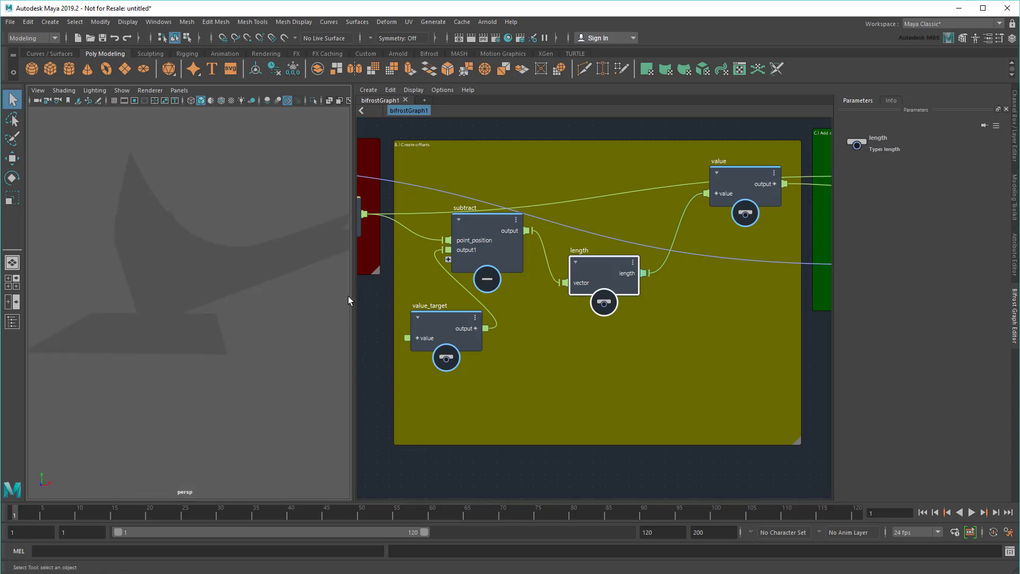
{"action": "left_click_drag", "start_coordinate": [349, 301], "coordinate": [650, 308]}
{"action": "left_click", "coordinate": [732, 324]}
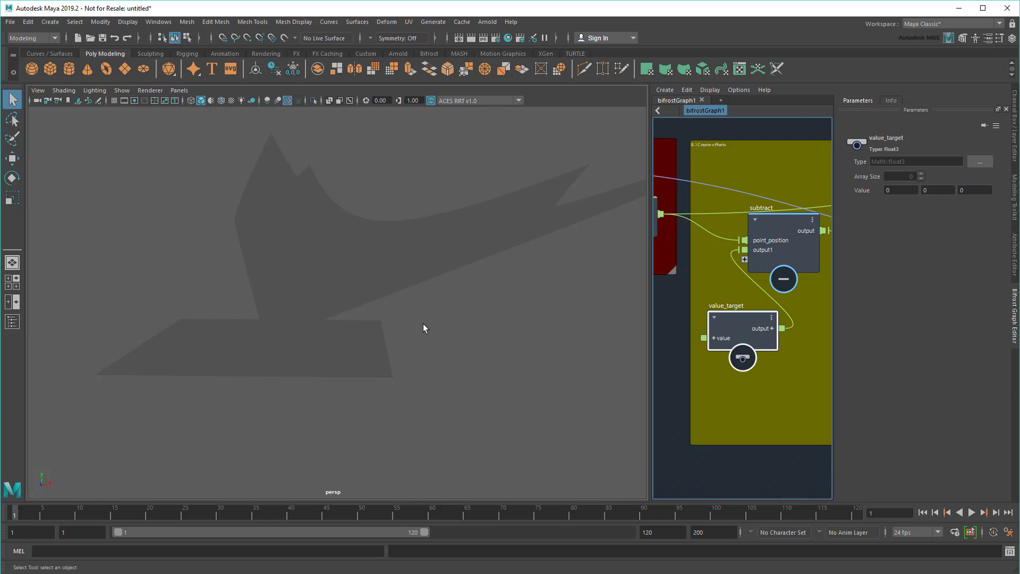
{"action": "left_click", "coordinate": [220, 101]}
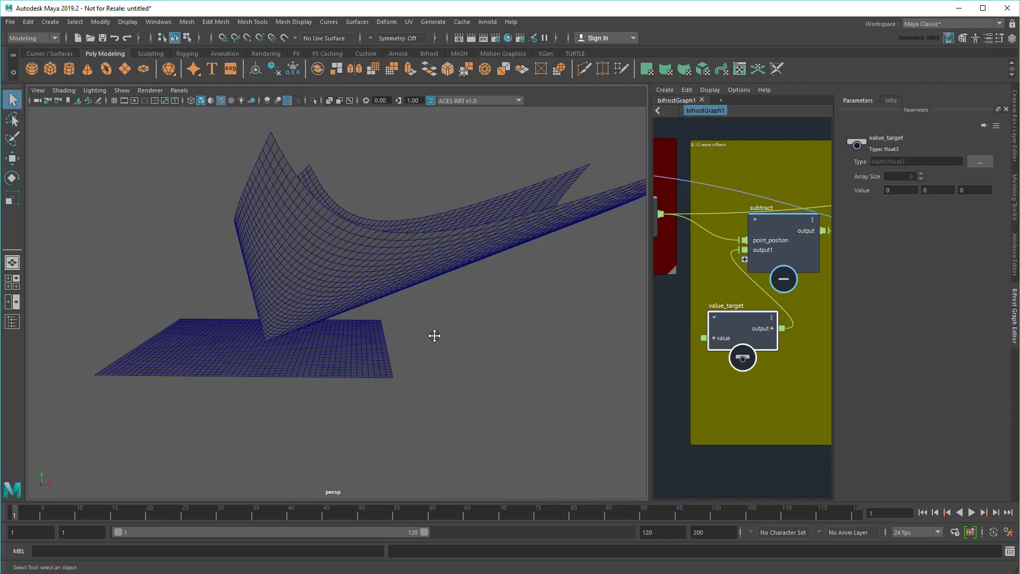
{"action": "mouse_move", "coordinate": [433, 337]}
{"action": "left_mouse_down", "text": "alt"}
{"action": "mouse_move", "coordinate": [401, 348]}
{"action": "mouse_move", "coordinate": [402, 362]}
{"action": "mouse_move", "coordinate": [520, 368]}
{"action": "mouse_move", "coordinate": [510, 375]}
{"action": "mouse_move", "coordinate": [458, 355]}
{"action": "mouse_move", "coordinate": [503, 382]}
{"action": "mouse_move", "coordinate": [446, 365]}
{"action": "mouse_move", "coordinate": [348, 369]}
{"action": "mouse_move", "coordinate": [396, 369]}
{"action": "left_mouse_up", "text": "alt"}
{"action": "middle_click_drag", "start_coordinate": [396, 369], "coordinate": [353, 367], "text": "alt"}
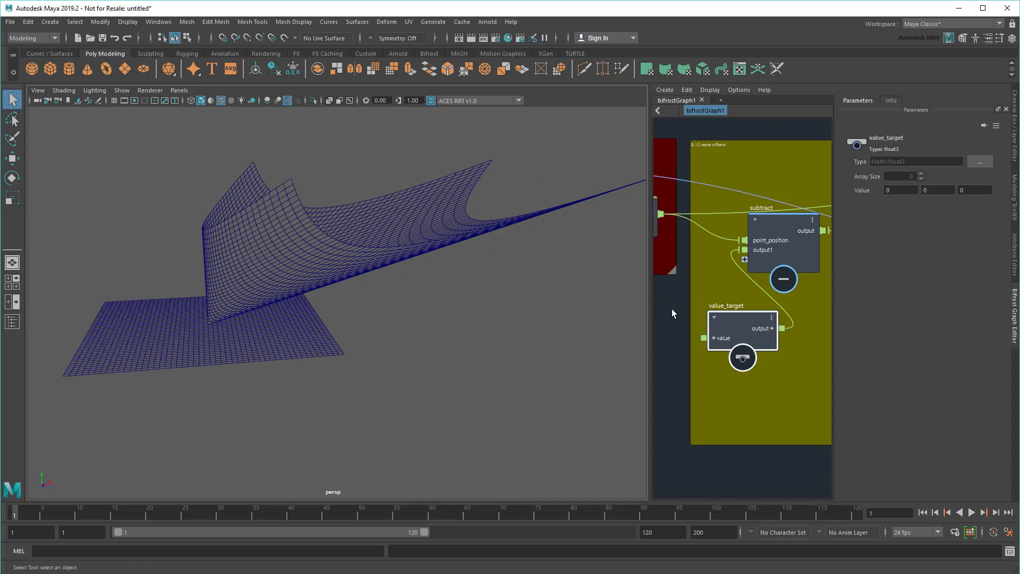
- Widen the graph area, expand the value node's input, and reroute the length output to its y component only
{"action": "left_click_drag", "start_coordinate": [642, 314], "coordinate": [489, 316]}
{"action": "middle_click_drag", "start_coordinate": [500, 357], "coordinate": [664, 354]}
{"action": "left_click", "coordinate": [697, 264]}
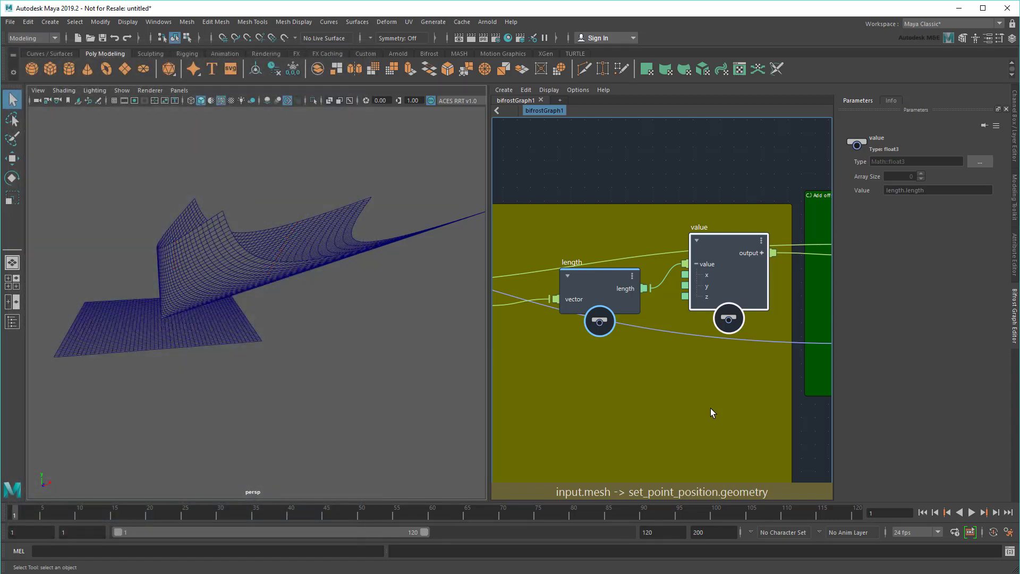
{"action": "left_click", "coordinate": [679, 274]}
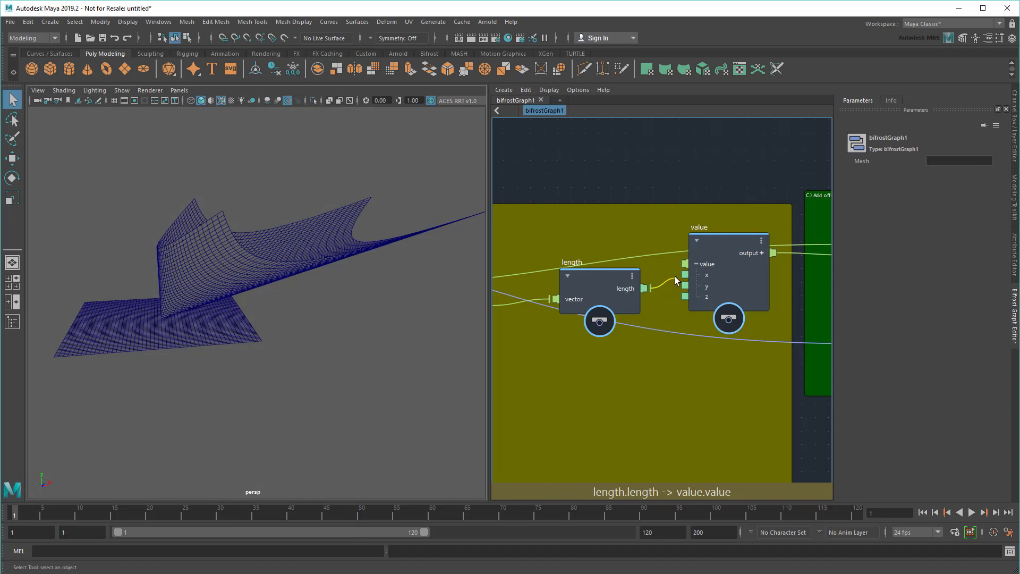
{"action": "left_click_drag", "start_coordinate": [675, 278], "coordinate": [685, 286]}
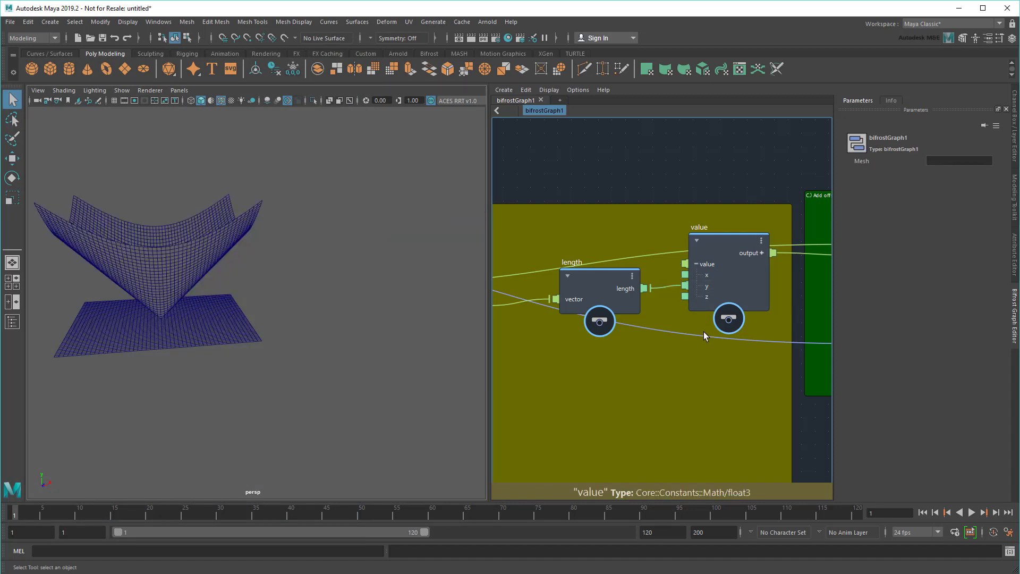
- Select the flat source plane, try to move it with the Move tool, and undo the change
{"action": "left_click_drag", "start_coordinate": [235, 369], "coordinate": [337, 386], "text": "alt"}
{"action": "scroll", "coordinate": [342, 389], "scroll_direction": "up", "scroll_amount": 3}
{"action": "middle_click_drag", "start_coordinate": [372, 399], "coordinate": [347, 384], "text": "alt"}
{"action": "right_click_drag", "start_coordinate": [346, 384], "coordinate": [373, 392], "text": "alt"}
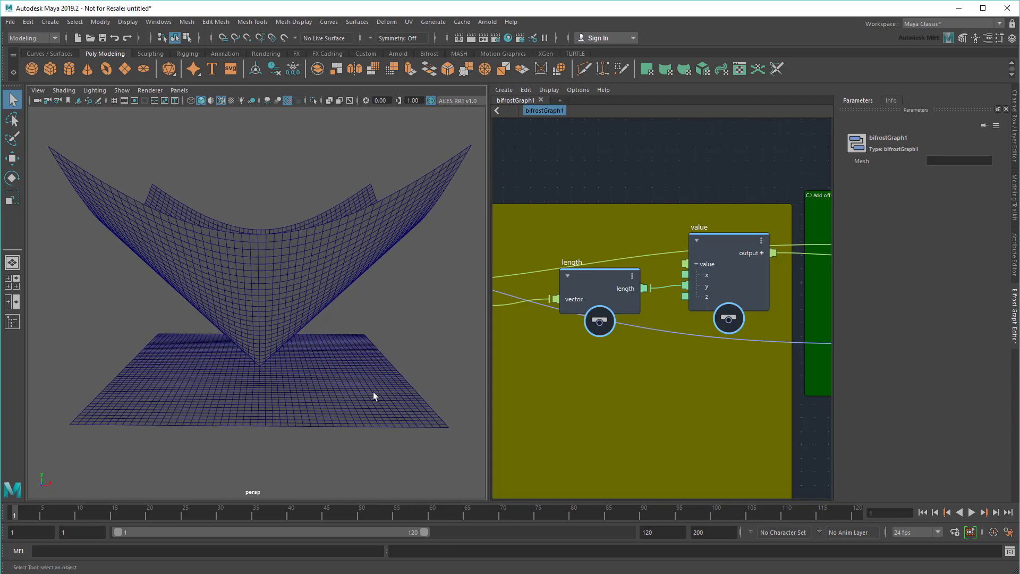
{"action": "left_click", "coordinate": [373, 396]}
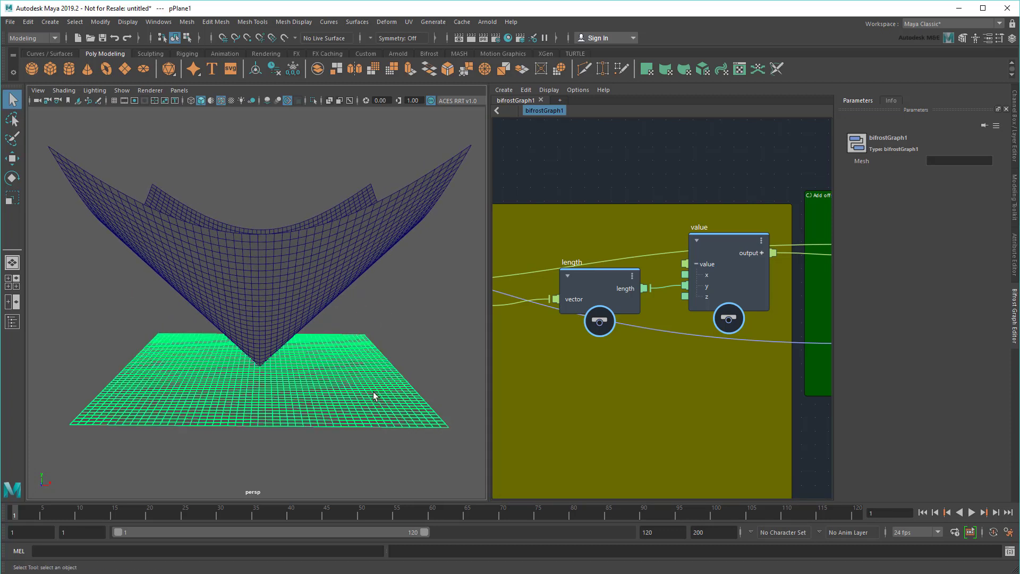
{"action": "key", "text": "w"}
{"action": "left_click_drag", "start_coordinate": [303, 366], "coordinate": [292, 433]}
{"action": "key", "text": "ctrl+z"}
{"action": "key", "text": "ctrl+z"}
- Try reshaping the source plane by moving its vertices with soft selection to test the deformation
{"action": "right_click_drag", "start_coordinate": [287, 389], "coordinate": [249, 390]}
{"action": "left_click", "coordinate": [254, 425]}
{"action": "left_click_drag", "start_coordinate": [254, 428], "coordinate": [354, 458], "text": "alt"}
{"action": "middle_click_drag", "start_coordinate": [396, 446], "coordinate": [323, 413], "text": "alt"}
{"action": "key", "text": "b"}
{"action": "left_click_drag", "start_coordinate": [335, 386], "coordinate": [473, 413]}
{"action": "left_click_drag", "start_coordinate": [365, 412], "coordinate": [685, 509]}
{"action": "right_click_drag", "start_coordinate": [258, 378], "coordinate": [209, 410], "text": "alt"}
{"action": "left_click", "coordinate": [177, 370]}
{"action": "left_click_drag", "start_coordinate": [178, 371], "coordinate": [207, 383]}
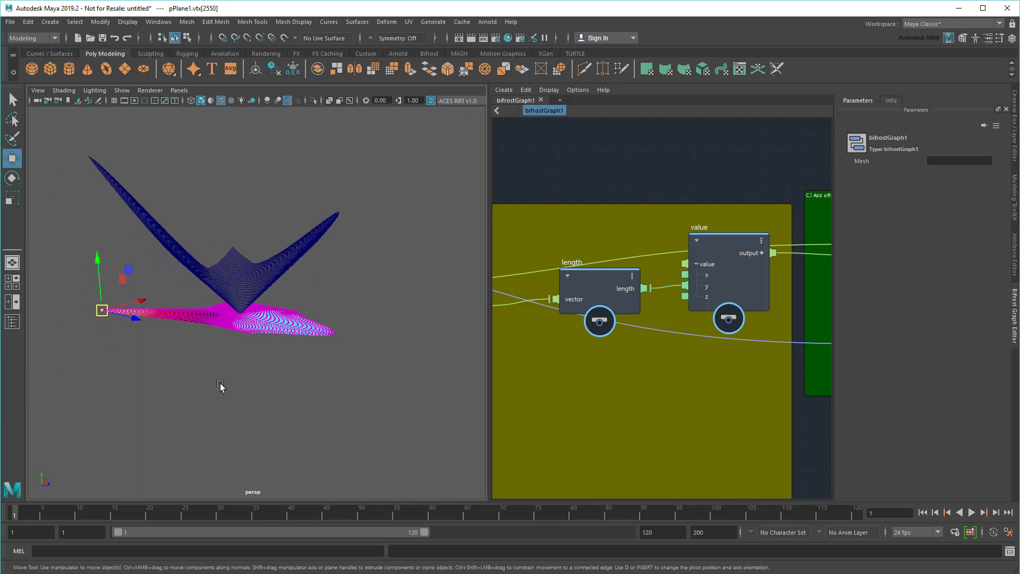
- Undo the vertex edits on the source plane and clear the selection
{"action": "key", "text": "ctrl+z"}
{"action": "key", "text": "ctrl+z"}
{"action": "key", "text": "ctrl+z"}
{"action": "right_click_drag", "start_coordinate": [259, 372], "coordinate": [301, 373], "text": "alt"}
{"action": "left_click_drag", "start_coordinate": [301, 374], "coordinate": [285, 401], "text": "alt"}
{"action": "right_click_drag", "start_coordinate": [321, 333], "coordinate": [393, 319]}
{"action": "left_click", "coordinate": [413, 317]}
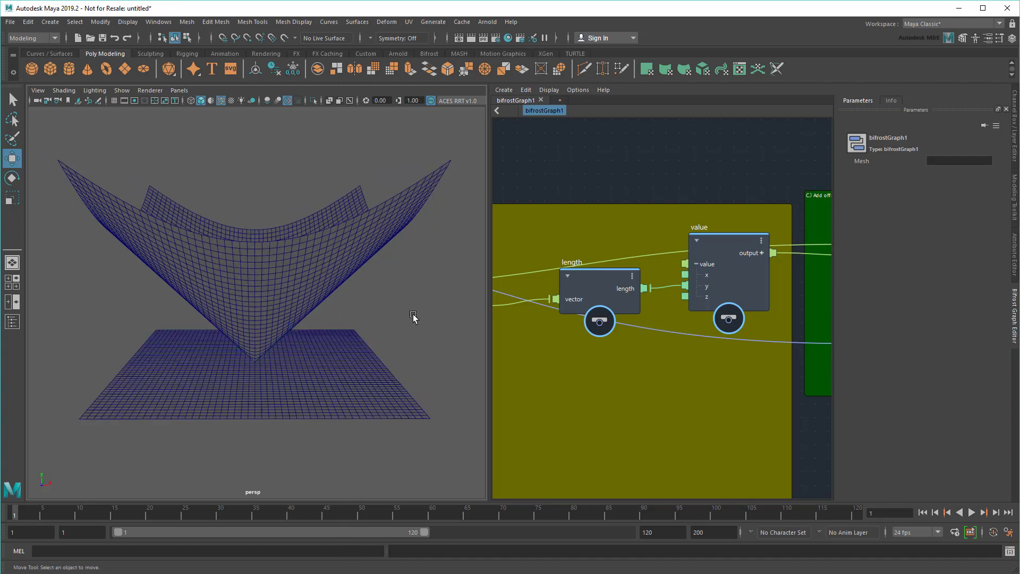
- Add an evaluate_fcurve node, connect length to its x input and its y output to the value node's y component
{"action": "key", "text": "q"}
{"action": "scroll", "coordinate": [655, 403], "scroll_direction": "down", "scroll_amount": 1}
{"action": "middle_click_drag", "start_coordinate": [656, 403], "coordinate": [741, 386], "text": "alt"}
{"action": "left_click_drag", "start_coordinate": [696, 275], "coordinate": [655, 288]}
{"action": "middle_click_drag", "start_coordinate": [726, 386], "coordinate": [671, 368], "text": "alt"}
{"action": "key", "text": "Tab"}
{"action": "type", "text": "fcu"}
{"action": "key", "text": "Down"}
{"action": "key", "text": "Return"}
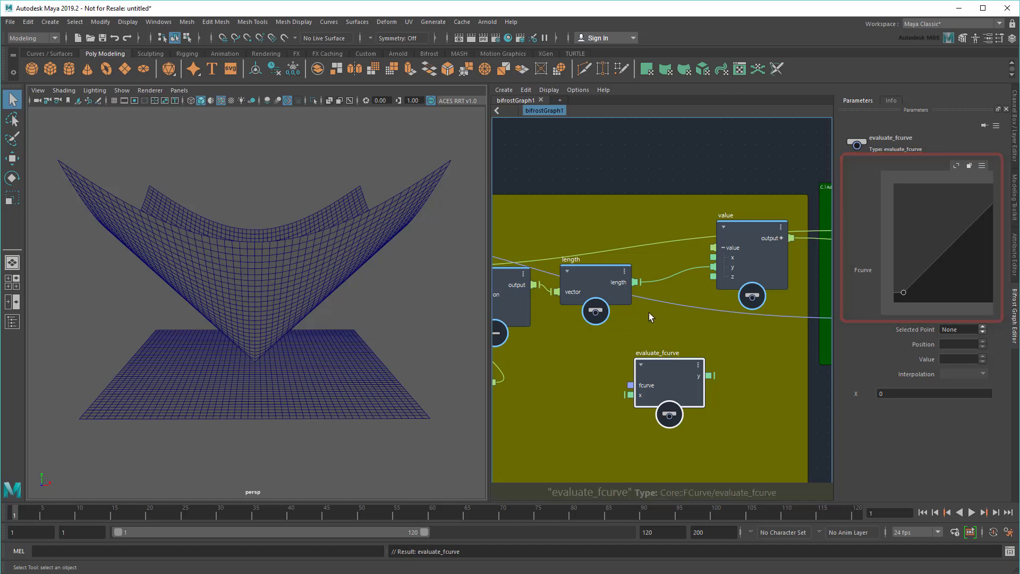
{"action": "left_click_drag", "start_coordinate": [641, 282], "coordinate": [631, 396]}
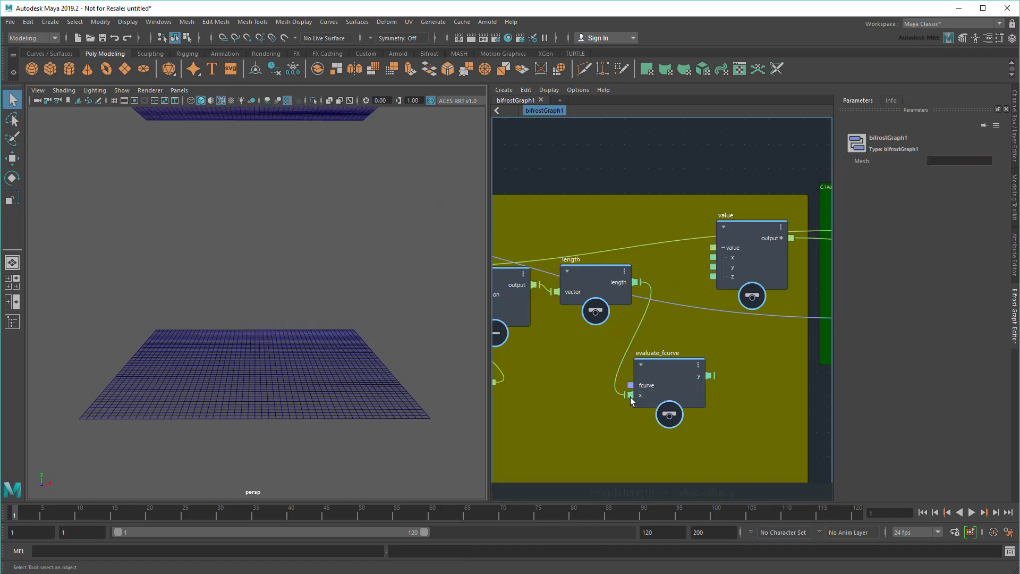
{"action": "left_click_drag", "start_coordinate": [709, 375], "coordinate": [713, 267]}
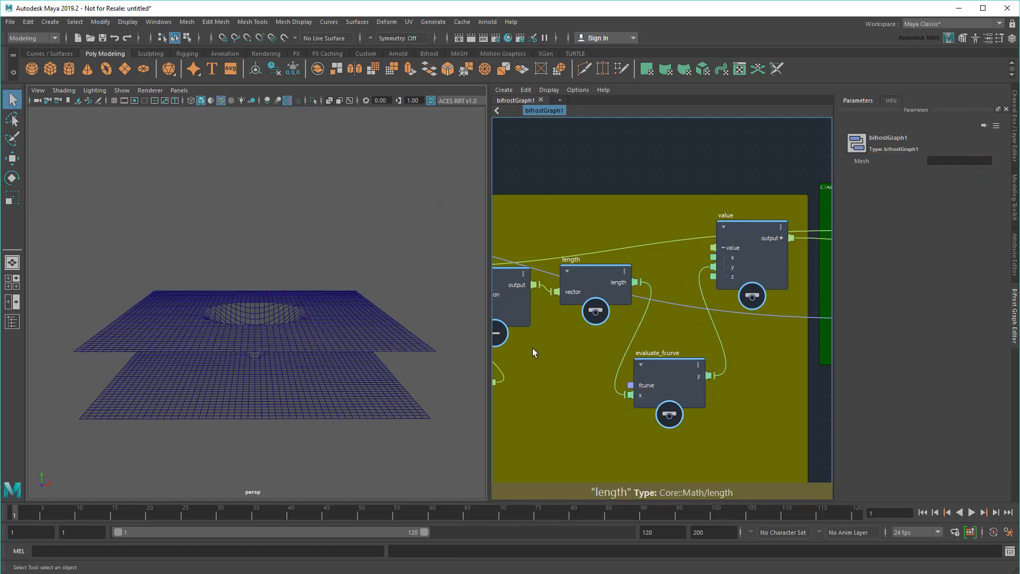
- Select the evaluate_fcurve node and widen the parameter area to show its whole curve
{"action": "scroll", "coordinate": [404, 372], "scroll_direction": "up", "scroll_amount": 5}
{"action": "left_click", "coordinate": [658, 370]}
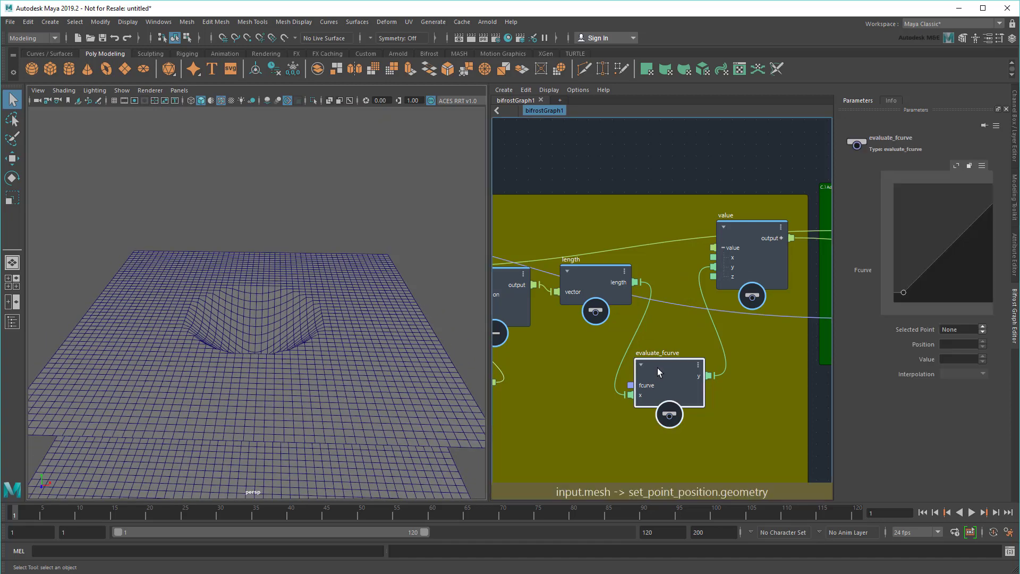
{"action": "left_click_drag", "start_coordinate": [833, 314], "coordinate": [767, 314]}
{"action": "left_click_drag", "start_coordinate": [404, 404], "coordinate": [420, 368], "text": "alt"}
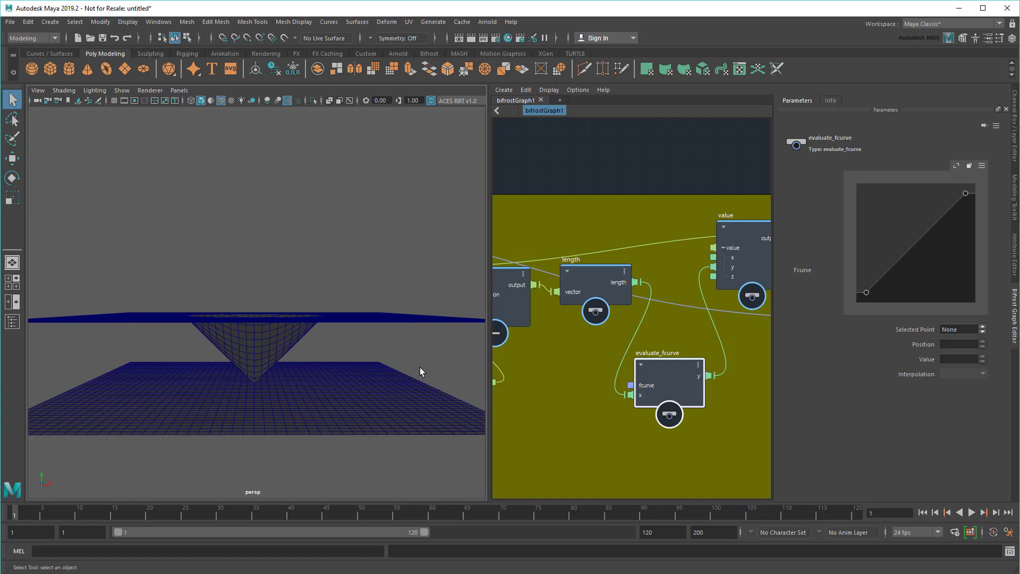
- Try the rising and falling S-shaped preset curves, and reshape the latter with extra points, one at position 0.71 and value 0.96
{"action": "right_click", "coordinate": [898, 192]}
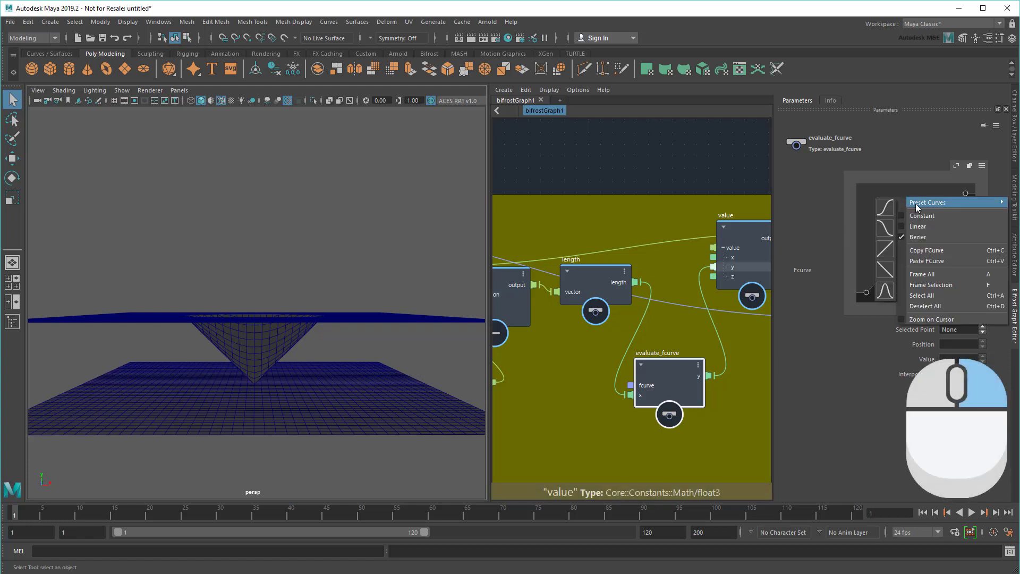
{"action": "left_click", "coordinate": [882, 209]}
{"action": "right_click", "coordinate": [882, 210]}
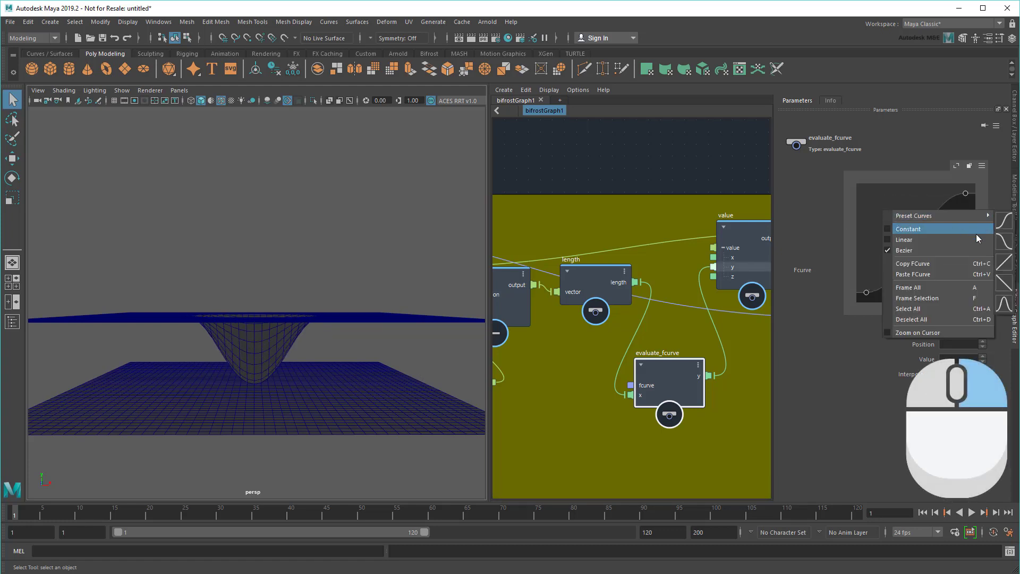
{"action": "left_click", "coordinate": [925, 241]}
{"action": "left_click_drag", "start_coordinate": [414, 344], "coordinate": [390, 277], "text": "alt"}
{"action": "left_click_drag", "start_coordinate": [902, 217], "coordinate": [937, 197]}
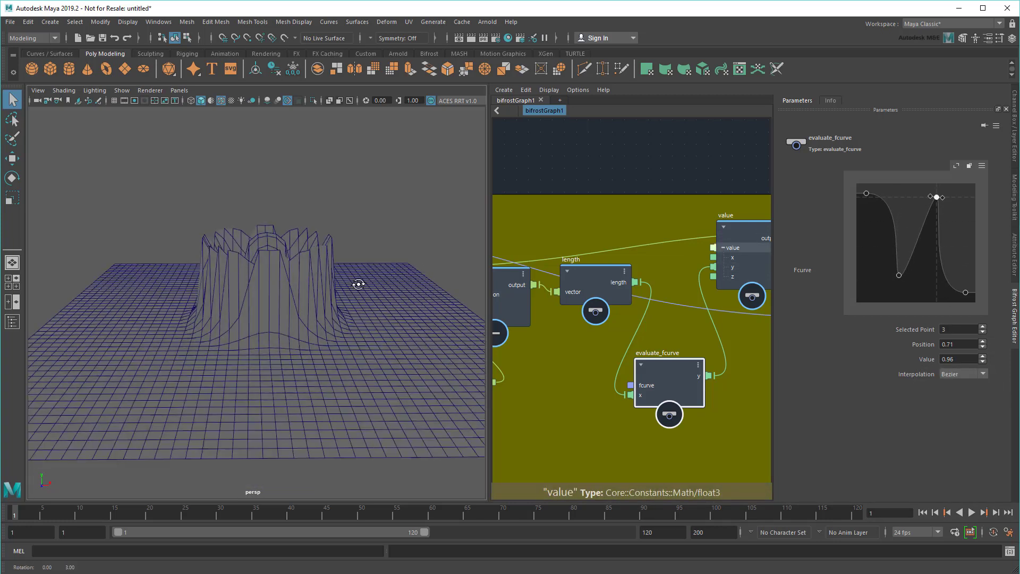
{"action": "mouse_move", "coordinate": [358, 289]}
{"action": "left_mouse_down", "text": "alt"}
{"action": "mouse_move", "coordinate": [439, 292]}
{"action": "mouse_move", "coordinate": [358, 288]}
{"action": "left_mouse_up", "text": "alt"}
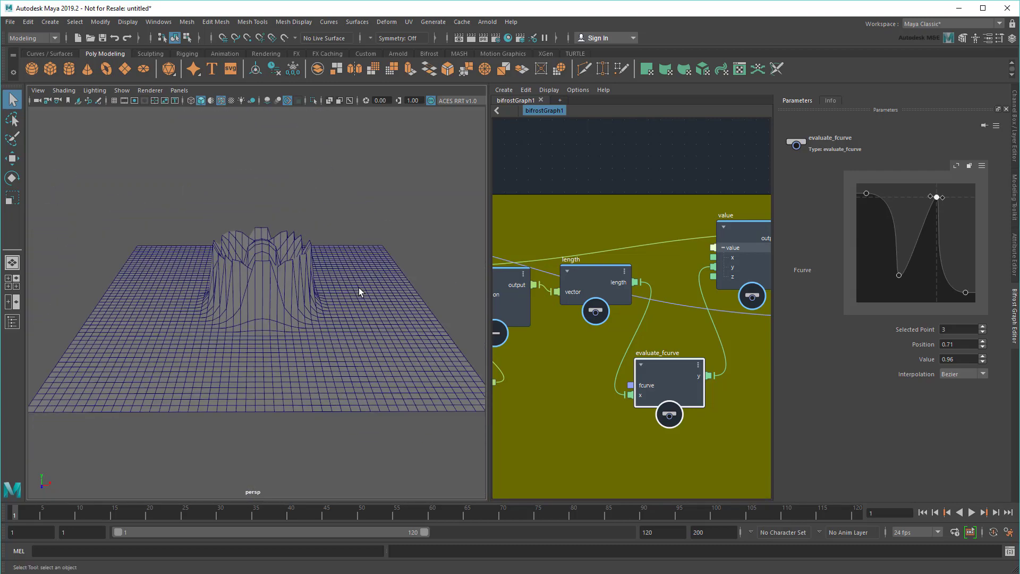
- Reset the evaluate_fcurve curve to the falling S-shaped Bezier preset
{"action": "right_click", "coordinate": [894, 197]}
{"action": "mouse_move", "coordinate": [908, 204]}
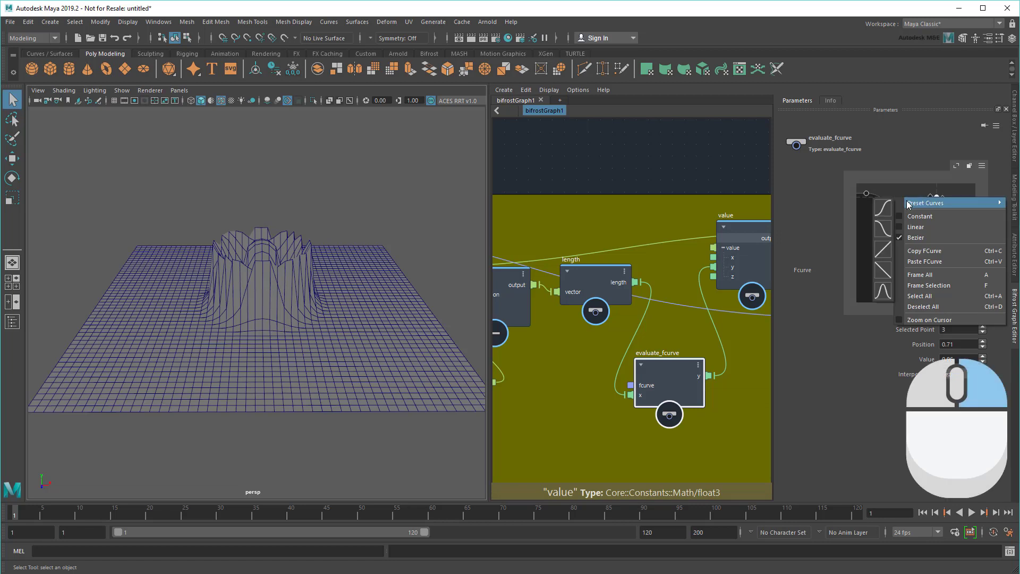
{"action": "left_click", "coordinate": [880, 229]}
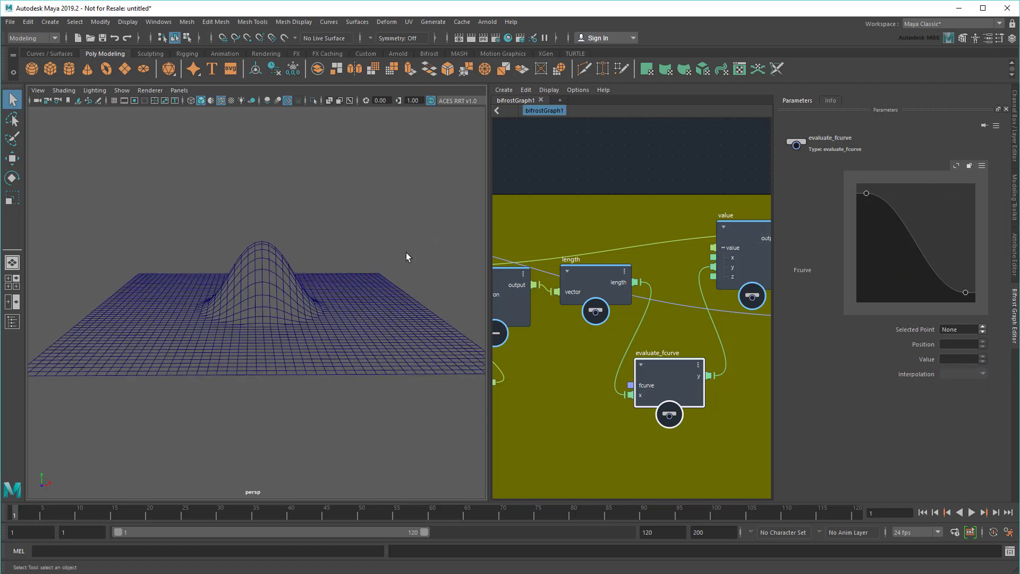
- Select the plane and rotate it in the viewport so that it lies at a steep tilt
{"action": "left_click", "coordinate": [397, 337]}
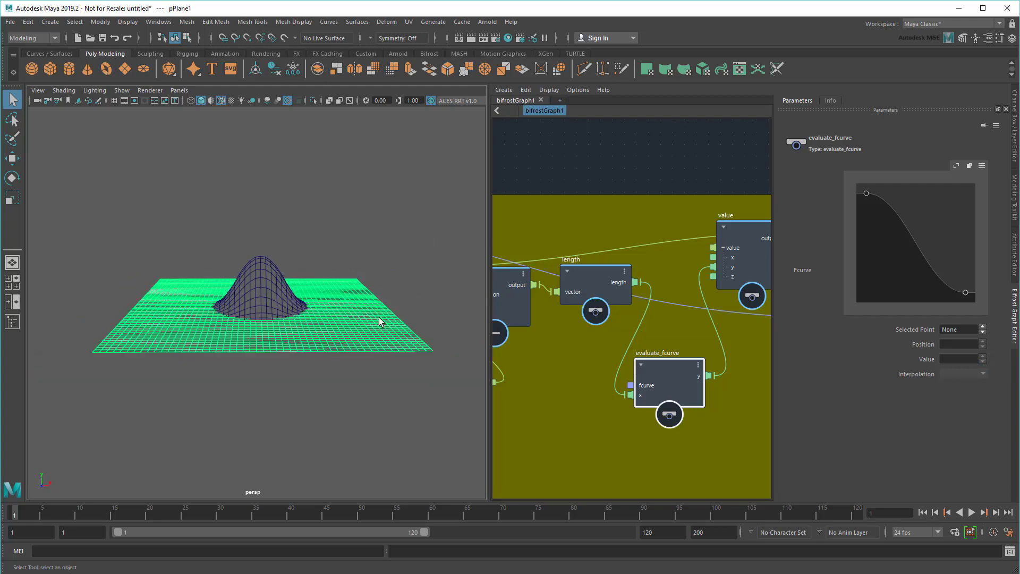
{"action": "key", "text": "e"}
{"action": "mouse_move", "coordinate": [281, 262]}
{"action": "left_mouse_down"}
{"action": "mouse_move", "coordinate": [307, 302]}
{"action": "mouse_move", "coordinate": [286, 266]}
{"action": "mouse_move", "coordinate": [251, 262]}
{"action": "mouse_move", "coordinate": [272, 275]}
{"action": "mouse_move", "coordinate": [298, 258]}
{"action": "left_mouse_up"}
{"action": "left_click", "coordinate": [346, 266]}
{"action": "right_click_drag", "start_coordinate": [346, 266], "coordinate": [401, 310], "text": "alt"}
{"action": "left_click_drag", "start_coordinate": [401, 310], "coordinate": [368, 317], "text": "alt"}
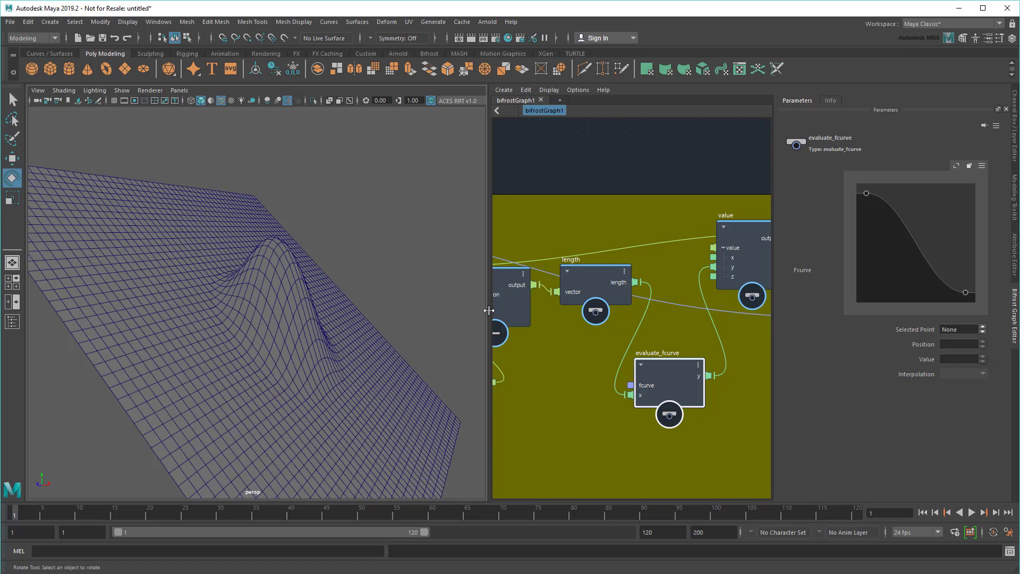
- Enlarge the Read input point data backdrop, add a get_point_normal node inside it, and connect the input node's mesh to its geometry
{"action": "left_click_drag", "start_coordinate": [489, 311], "coordinate": [282, 315]}
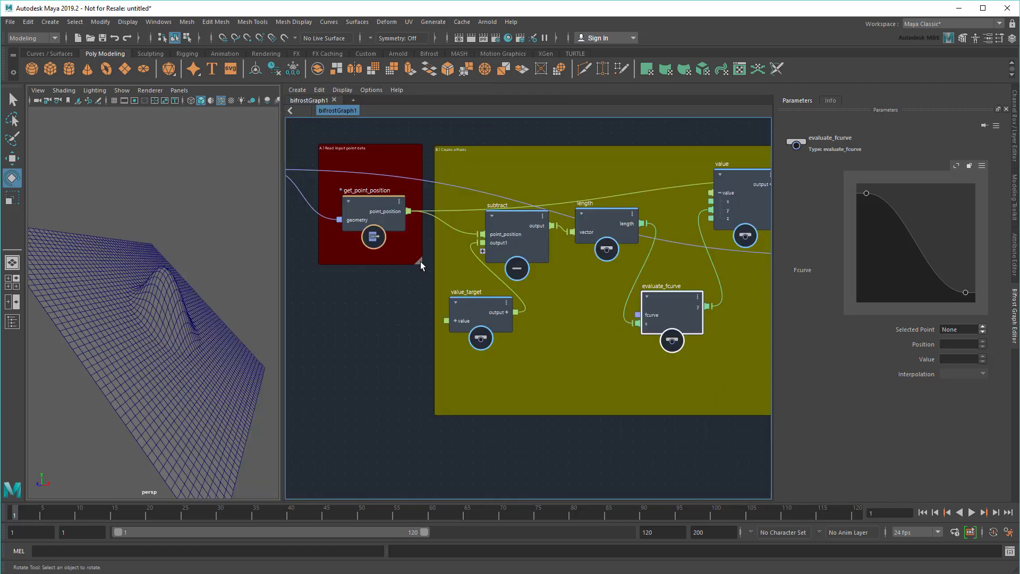
{"action": "left_click_drag", "start_coordinate": [420, 262], "coordinate": [426, 383]}
{"action": "key", "text": "Tab"}
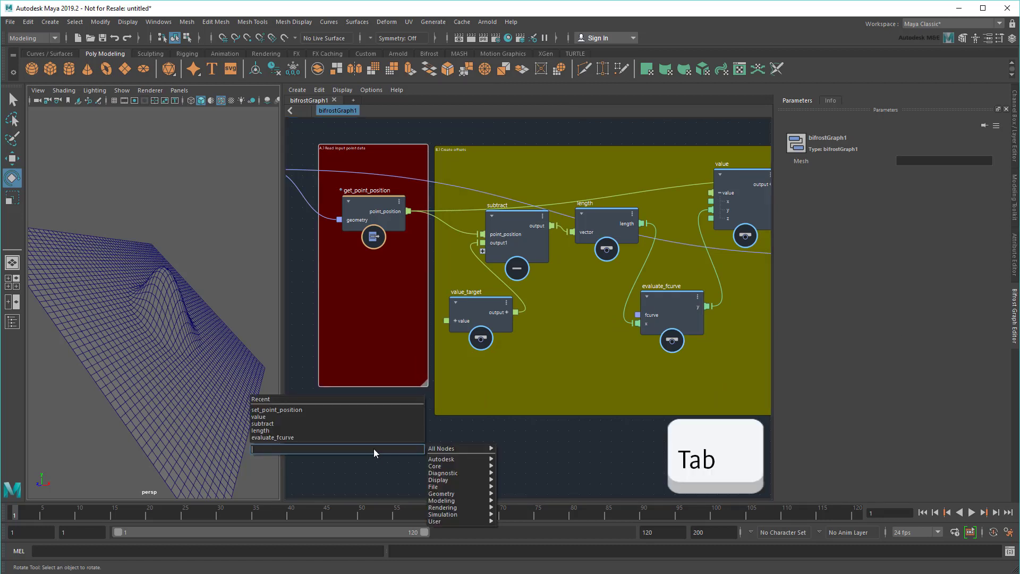
{"action": "type", "text": "get_point"}
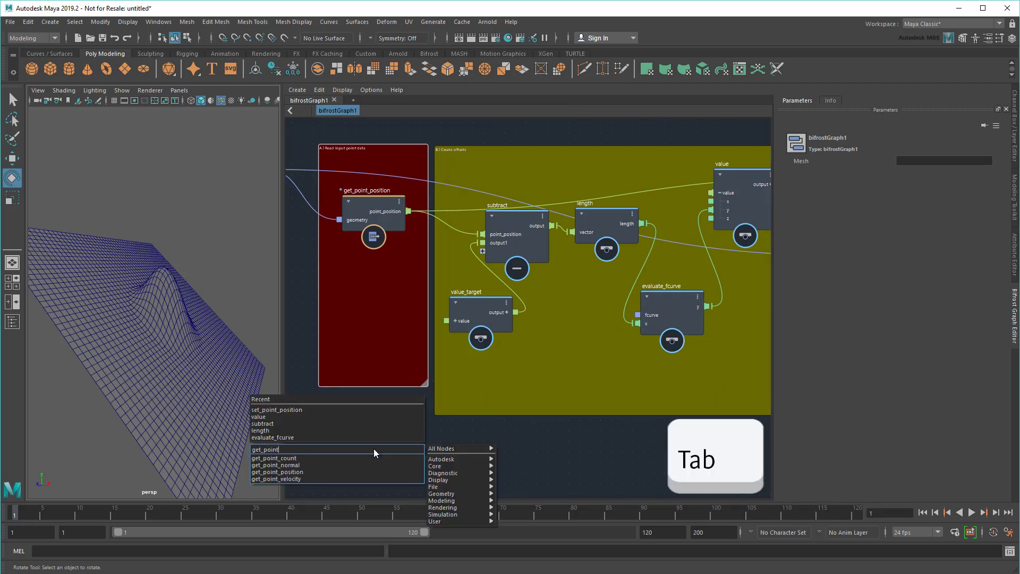
{"action": "key", "text": "Down"}
{"action": "key", "text": "Return"}
{"action": "left_click_drag", "start_coordinate": [374, 449], "coordinate": [372, 309]}
{"action": "middle_click_drag", "start_coordinate": [394, 423], "coordinate": [500, 425], "text": "alt"}
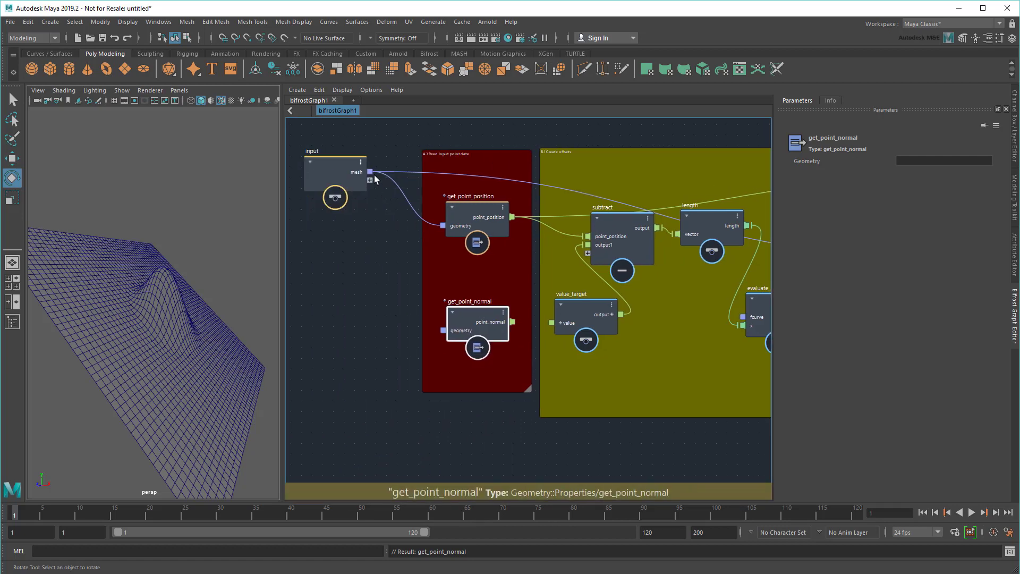
{"action": "left_click_drag", "start_coordinate": [371, 172], "coordinate": [447, 331]}
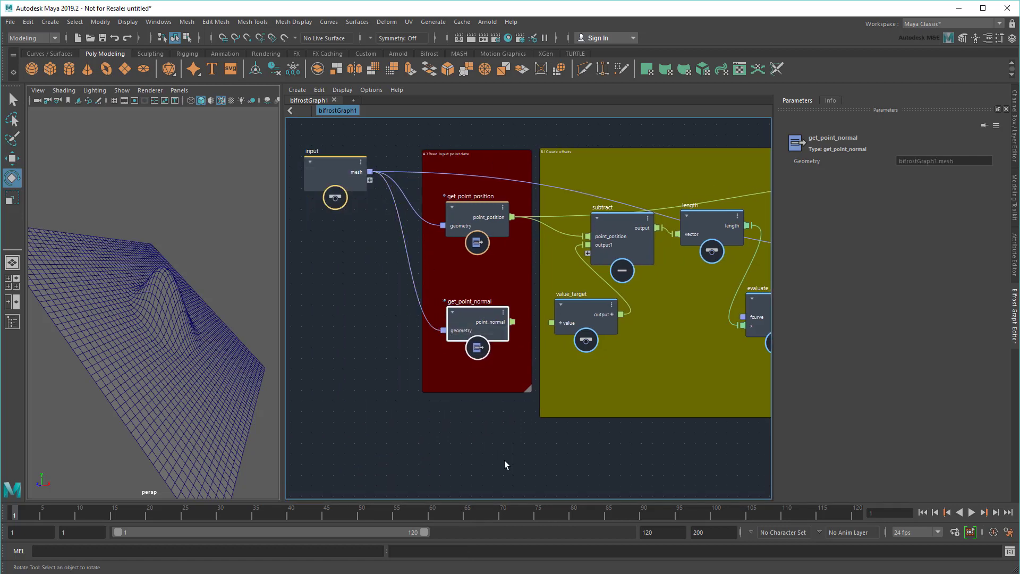
- Make room in the Create offsets backdrop by shifting the green backdrop, widening the yellow one and moving the value node away from evaluate_fcurve
{"action": "middle_click_drag", "start_coordinate": [504, 458], "coordinate": [361, 448]}
{"action": "scroll", "coordinate": [641, 408], "scroll_direction": "down", "scroll_amount": 2}
{"action": "middle_click_drag", "start_coordinate": [660, 413], "coordinate": [497, 414], "text": "alt"}
{"action": "left_click_drag", "start_coordinate": [676, 181], "coordinate": [751, 201]}
{"action": "left_click_drag", "start_coordinate": [598, 419], "coordinate": [670, 421]}
{"action": "left_click_drag", "start_coordinate": [537, 209], "coordinate": [617, 213]}
- Add a multiply node between the evaluate_fcurve and value nodes
{"action": "key", "text": "Tab"}
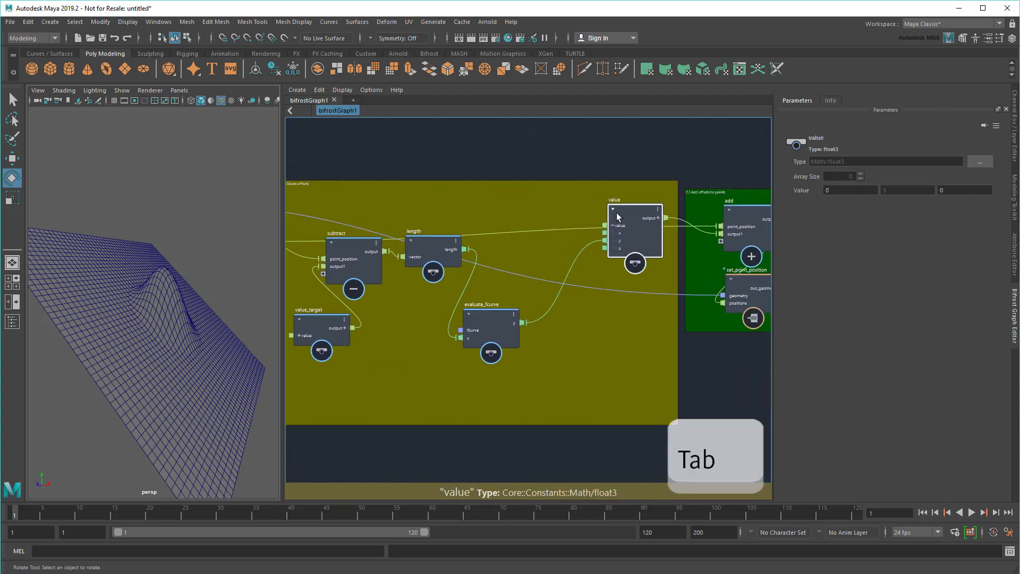
{"action": "type", "text": "multip"}
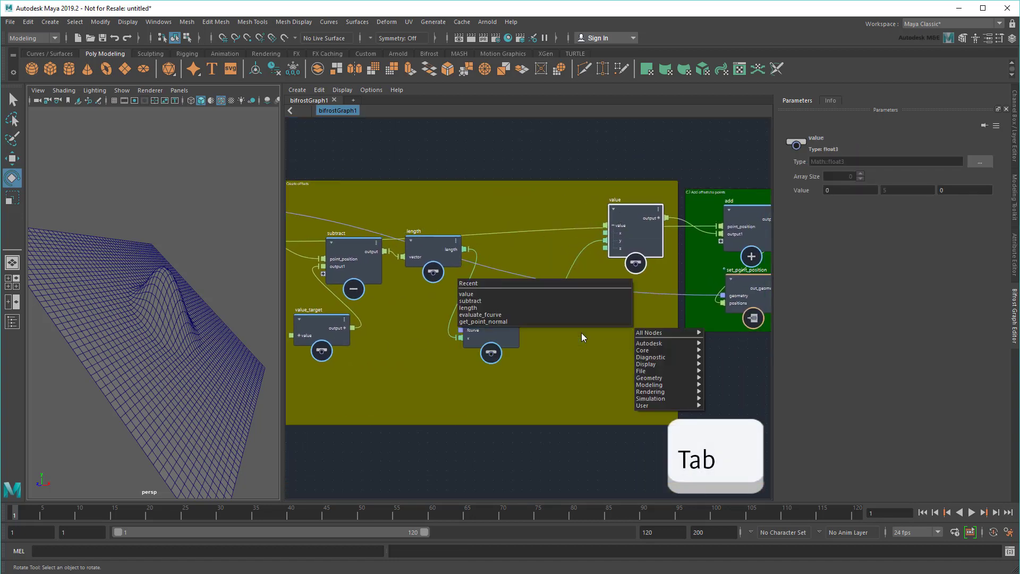
{"action": "type", "text": "multiply"}
{"action": "key", "text": "Return"}
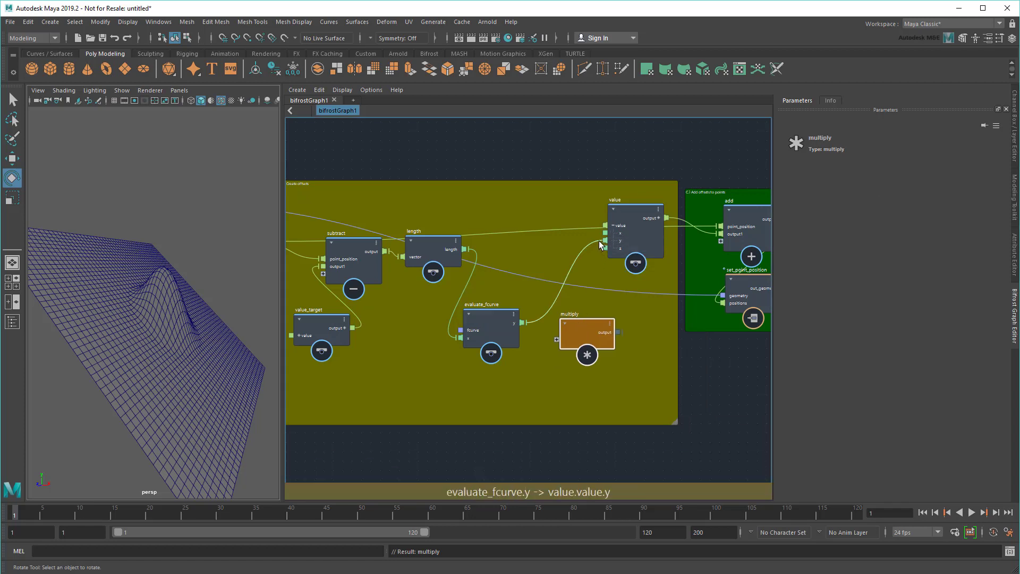
- Reroute evaluate_fcurve's y into multiply, connect point_normal as its second input, and link multiply's output to the value node's value input
{"action": "left_click_drag", "start_coordinate": [599, 245], "coordinate": [557, 339]}
{"action": "middle_click_drag", "start_coordinate": [458, 397], "coordinate": [564, 381], "text": "alt"}
{"action": "left_click_drag", "start_coordinate": [362, 319], "coordinate": [663, 331]}
{"action": "scroll", "coordinate": [683, 355], "scroll_direction": "up", "scroll_amount": 1}
{"action": "middle_click_drag", "start_coordinate": [637, 365], "coordinate": [504, 390], "text": "alt"}
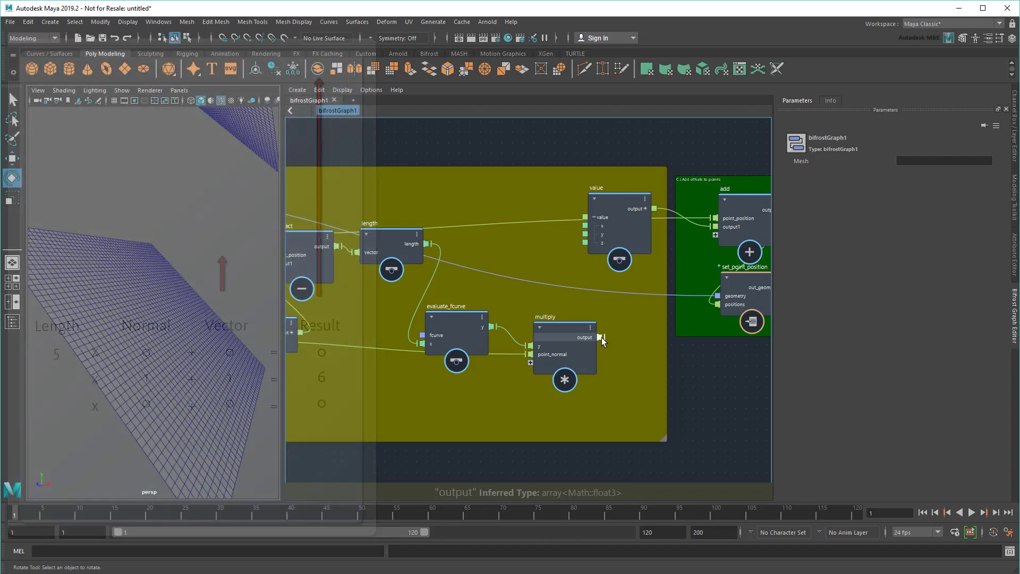
{"action": "left_click_drag", "start_coordinate": [602, 337], "coordinate": [584, 218]}
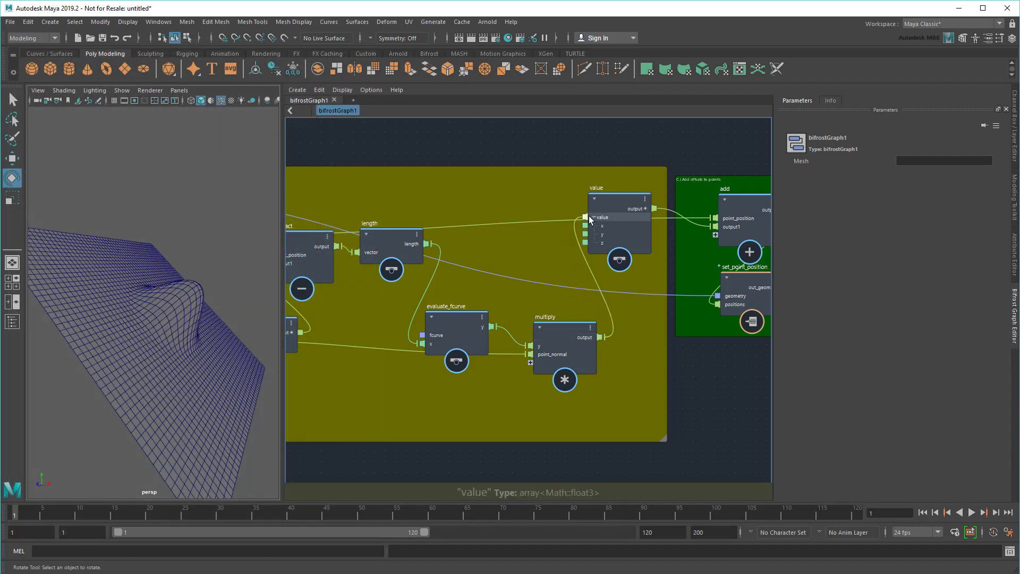
- Enlarge the viewport, rotate the plane to a different tilt to test the normal-based bulge, and deselect it
{"action": "left_click_drag", "start_coordinate": [282, 319], "coordinate": [536, 318]}
{"action": "left_click", "coordinate": [345, 366]}
{"action": "left_click_drag", "start_coordinate": [341, 310], "coordinate": [308, 315]}
{"action": "scroll", "coordinate": [401, 282], "scroll_direction": "down", "scroll_amount": 2}
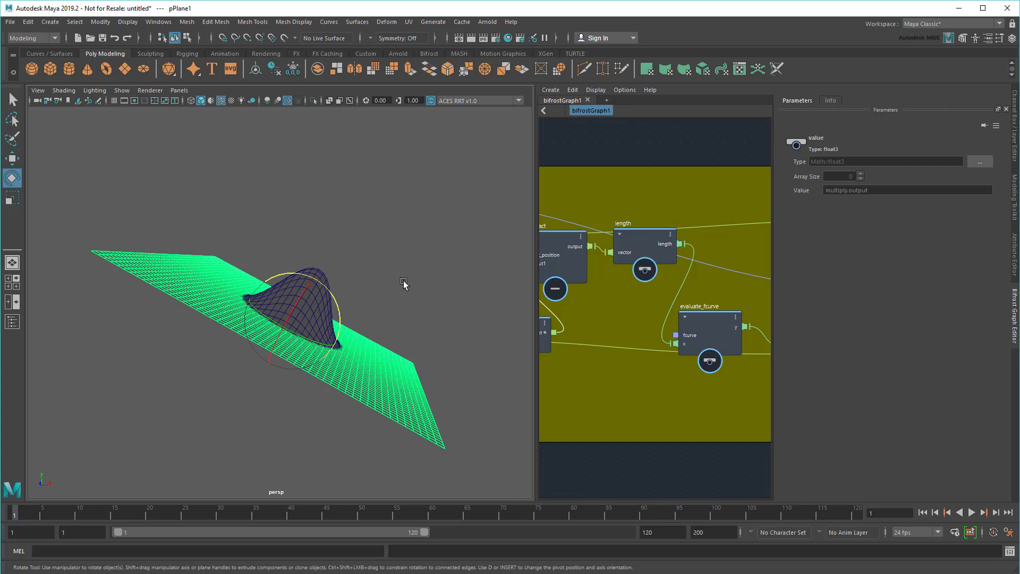
{"action": "left_click", "coordinate": [404, 284]}
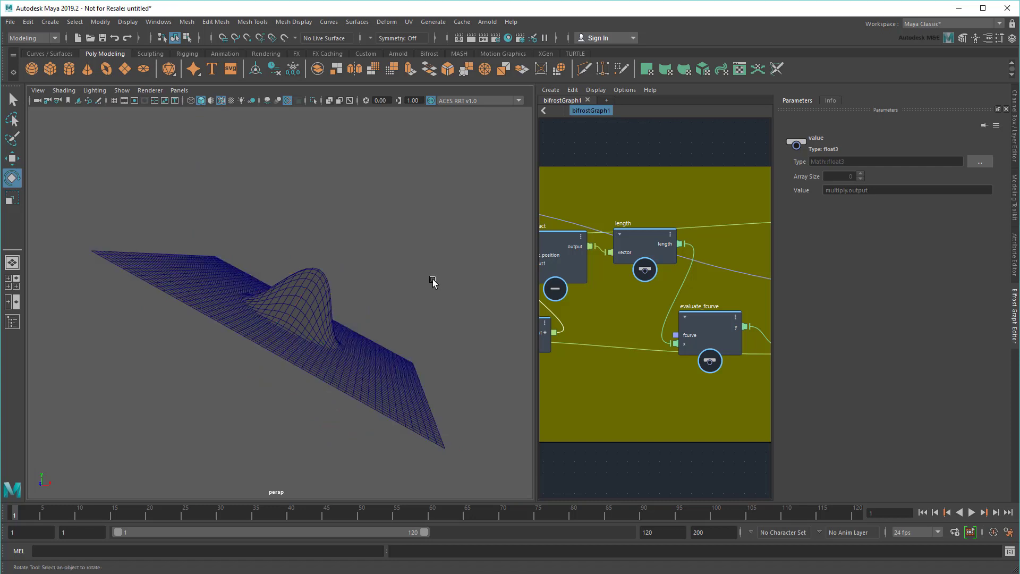
- Widen the graph area and line up the evaluate_fcurve and multiply nodes between length and value
{"action": "left_click_drag", "start_coordinate": [536, 309], "coordinate": [299, 313]}
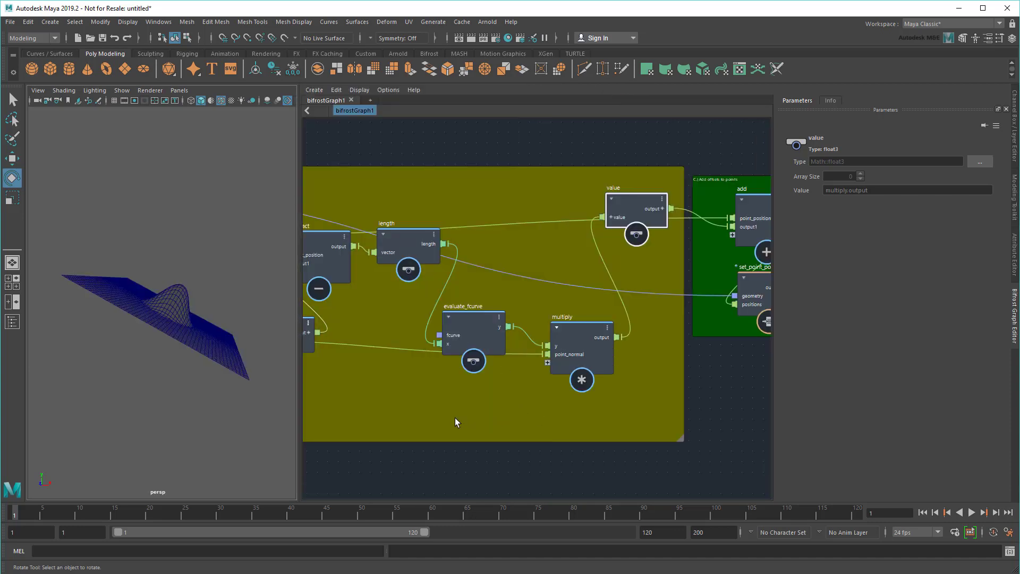
{"action": "scroll", "coordinate": [425, 412], "scroll_direction": "down", "scroll_amount": 1}
{"action": "middle_click_drag", "start_coordinate": [425, 410], "coordinate": [496, 413], "text": "alt"}
{"action": "left_click_drag", "start_coordinate": [535, 352], "coordinate": [557, 286]}
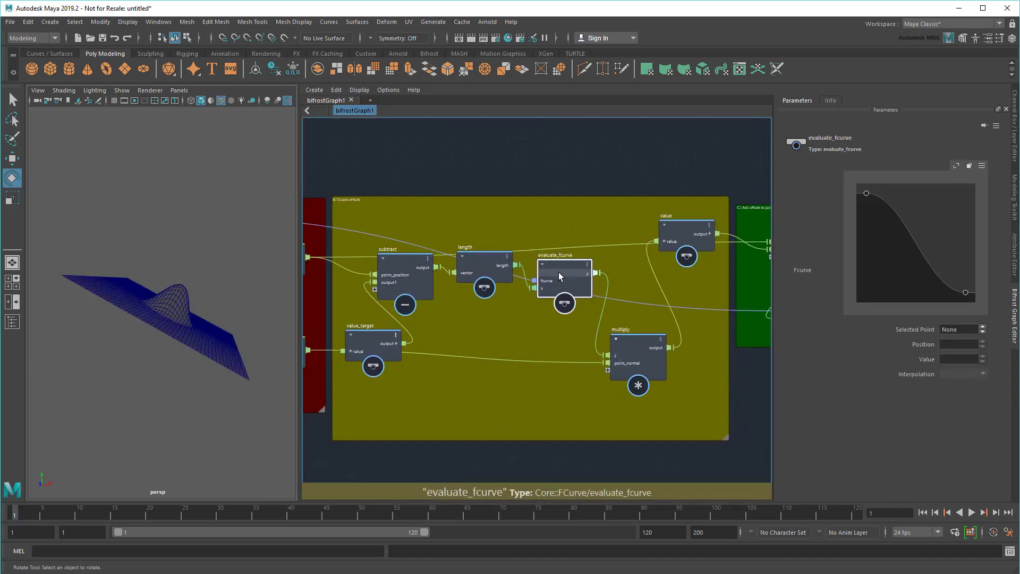
{"action": "left_click_drag", "start_coordinate": [632, 340], "coordinate": [643, 288]}
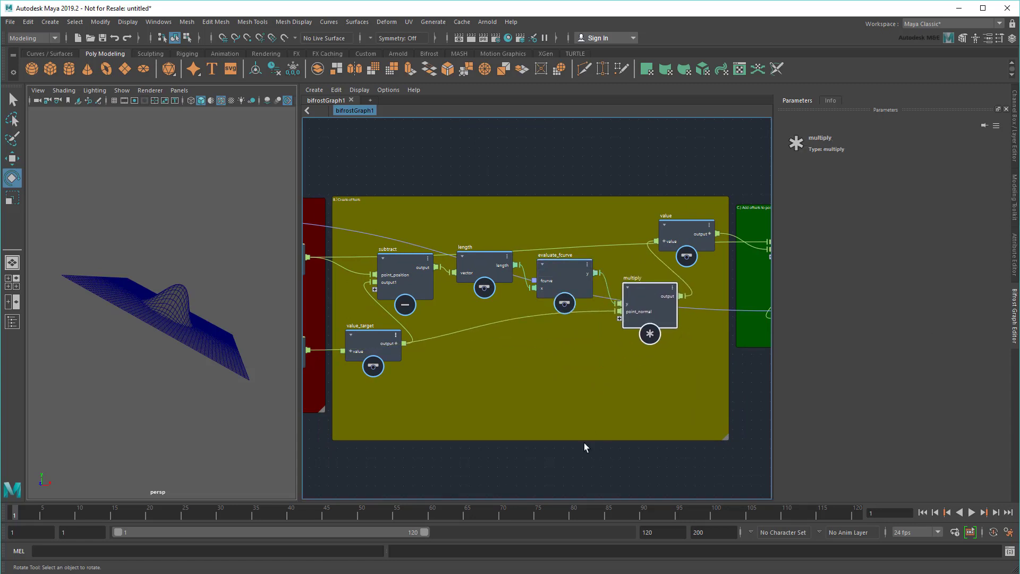
{"action": "scroll", "coordinate": [503, 469], "scroll_direction": "down", "scroll_amount": 2}
{"action": "middle_click_drag", "start_coordinate": [521, 471], "coordinate": [526, 423], "text": "alt"}
{"action": "scroll", "coordinate": [525, 422], "scroll_direction": "down", "scroll_amount": 1}
{"action": "left_click", "coordinate": [582, 420]}
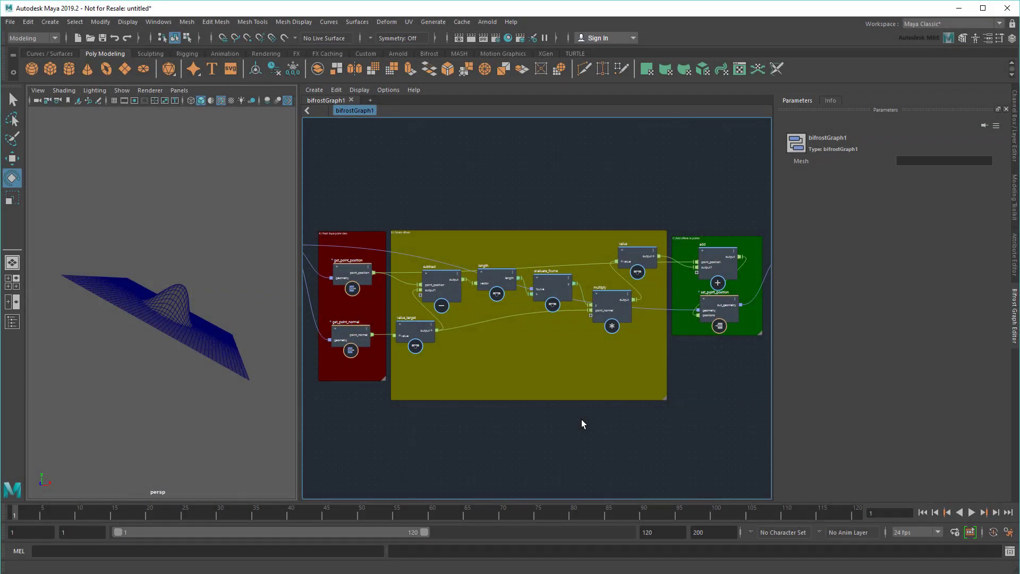
- Test the value_target node with y values 1, 0.5 and 0.2, and with x values 1 and -1
{"action": "scroll", "coordinate": [582, 420], "scroll_direction": "up", "scroll_amount": 1}
{"action": "middle_click_drag", "start_coordinate": [570, 426], "coordinate": [600, 447]}
{"action": "scroll", "coordinate": [568, 381], "scroll_direction": "up", "scroll_amount": 2}
{"action": "left_click", "coordinate": [538, 263]}
{"action": "middle_click_drag", "start_coordinate": [464, 419], "coordinate": [481, 453]}
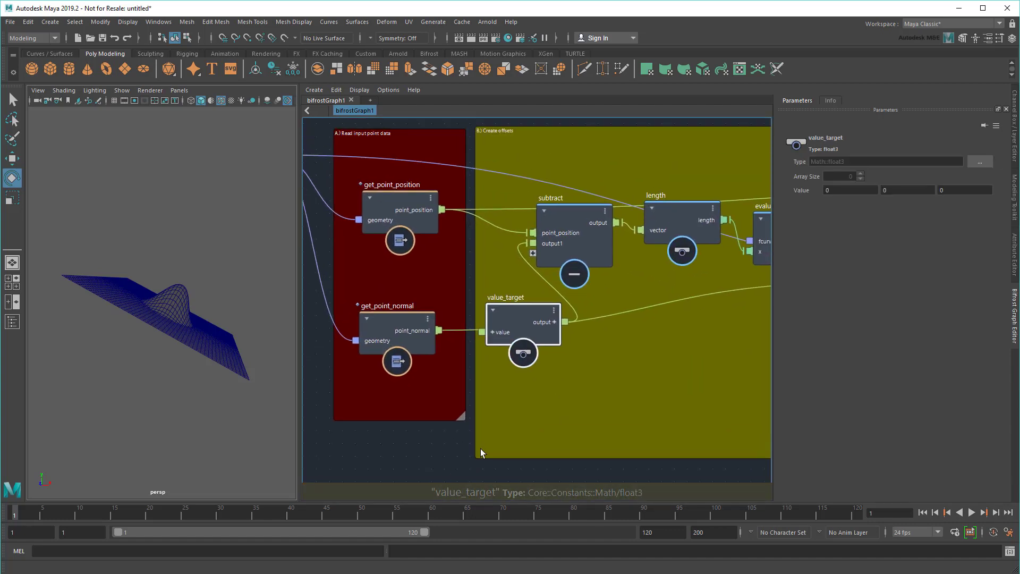
{"action": "left_click", "coordinate": [908, 190]}
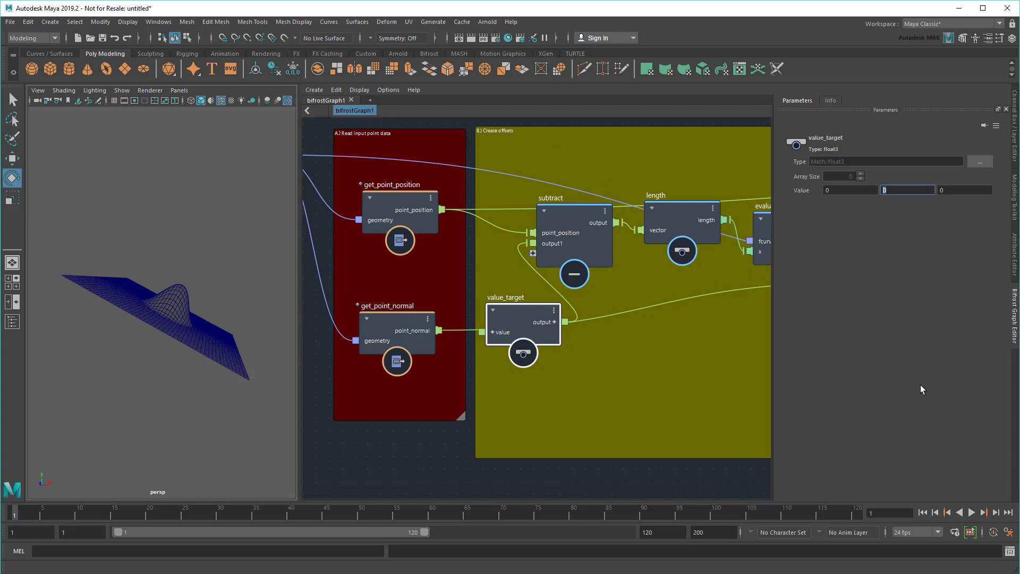
{"action": "type", "text": "1"}
{"action": "key", "text": "Return"}
{"action": "type", "text": "0.5"}
{"action": "key", "text": "Return"}
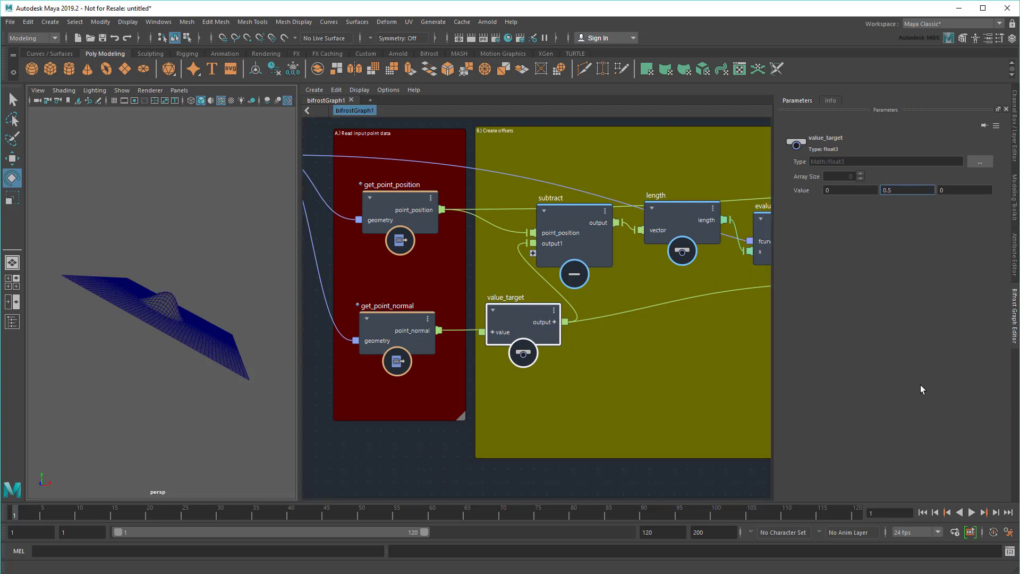
{"action": "type", "text": "2"}
{"action": "key", "text": "Return"}
{"action": "key", "text": "shift+Tab"}
{"action": "type", "text": "1"}
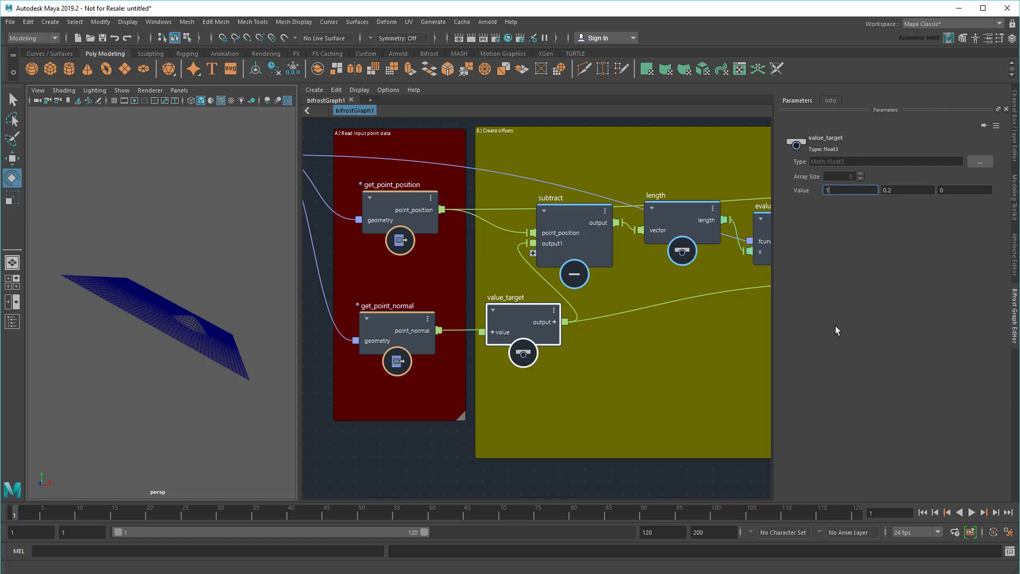
{"action": "type", "text": "-"}
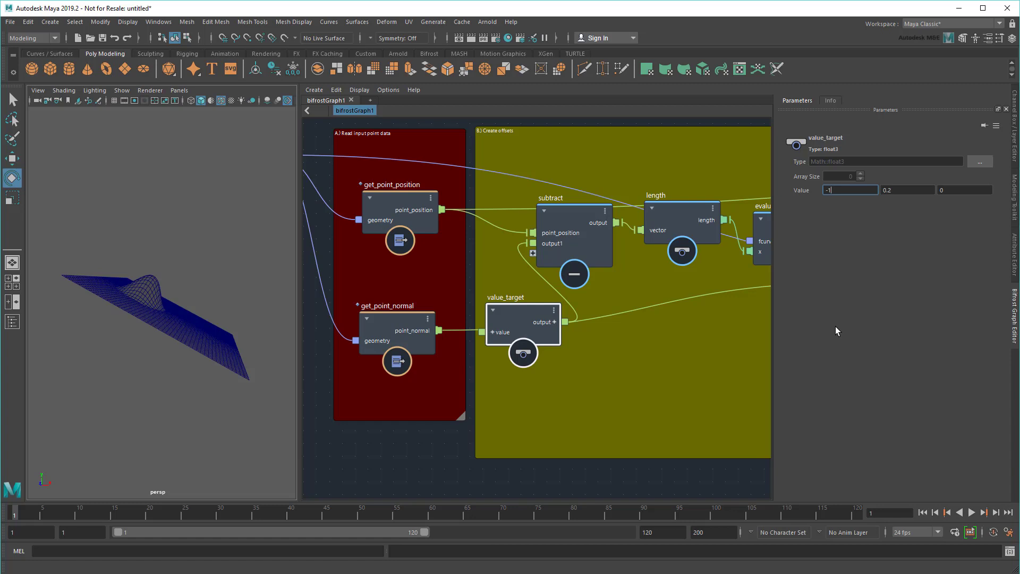
- Arrange value_target below get_point_normal in the Read input point data backdrop and connect its value to a new port on the input node
{"action": "middle_click_drag", "start_coordinate": [430, 436], "coordinate": [574, 422]}
{"action": "left_click", "coordinate": [542, 287]}
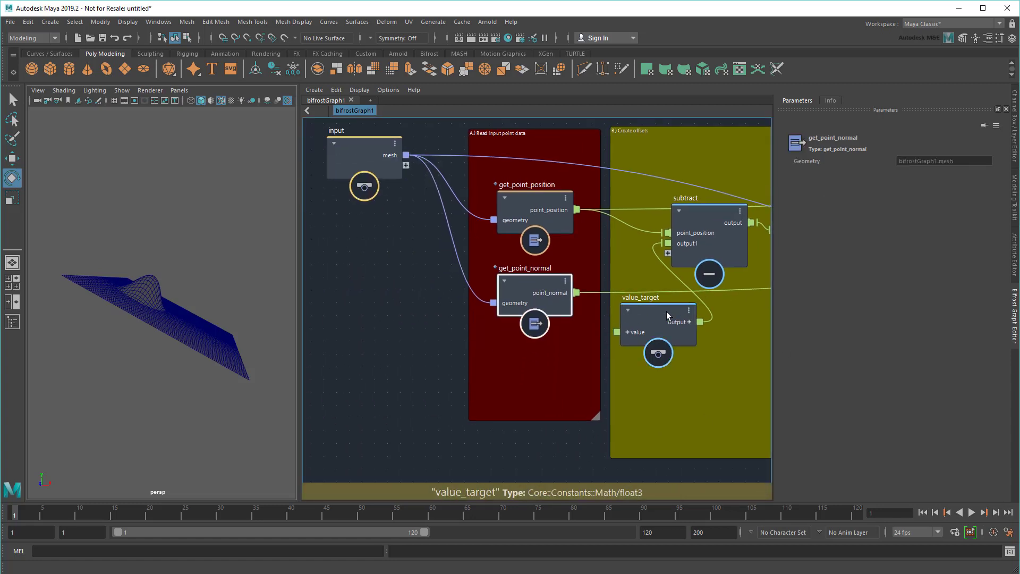
{"action": "left_click_drag", "start_coordinate": [666, 312], "coordinate": [406, 165]}
- Rename the input node's new value port to bulge_center
{"action": "right_click", "coordinate": [393, 167]}
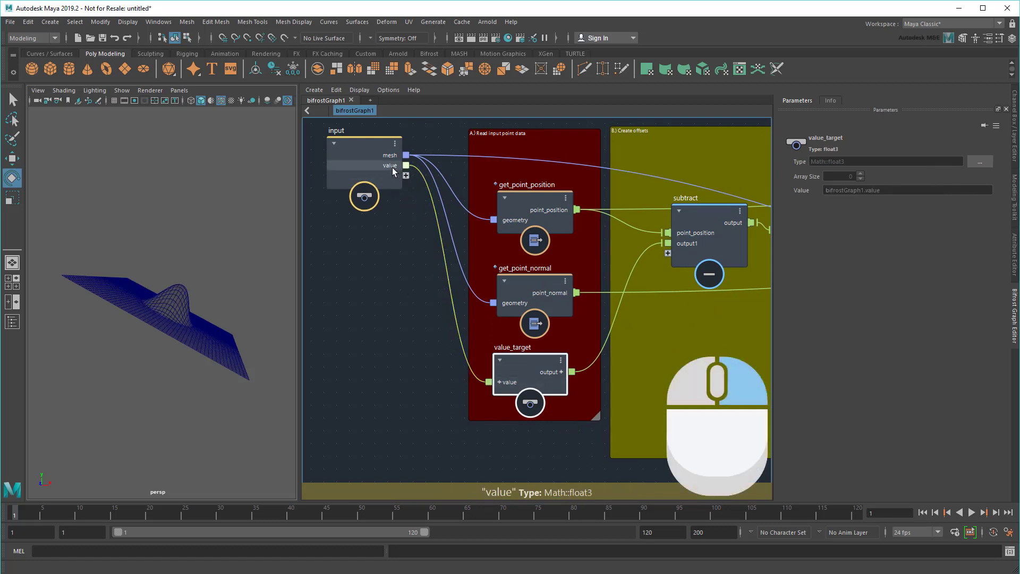
{"action": "left_click", "coordinate": [409, 171]}
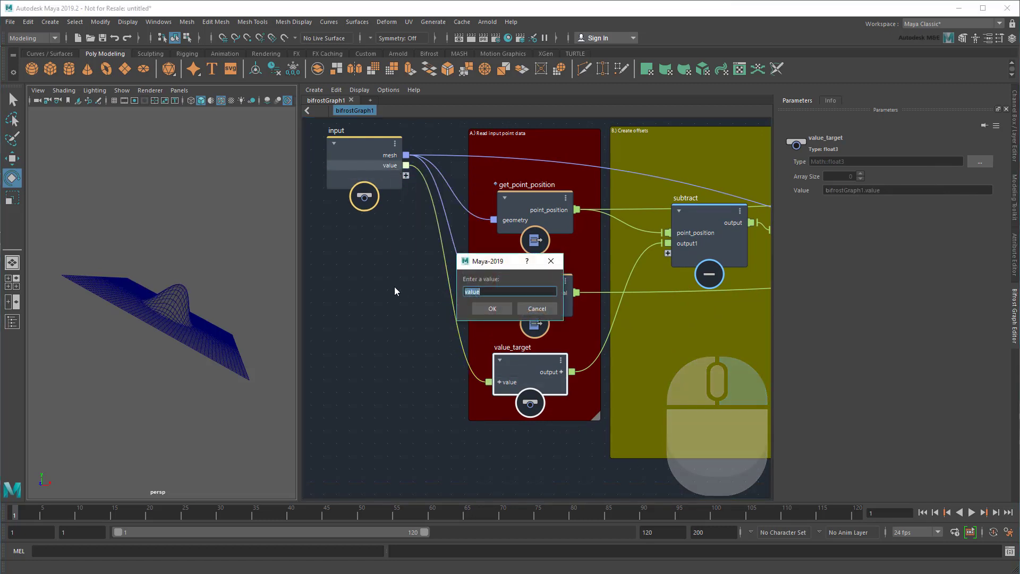
{"action": "type", "text": "bulge_center"}
{"action": "key", "text": "Return"}
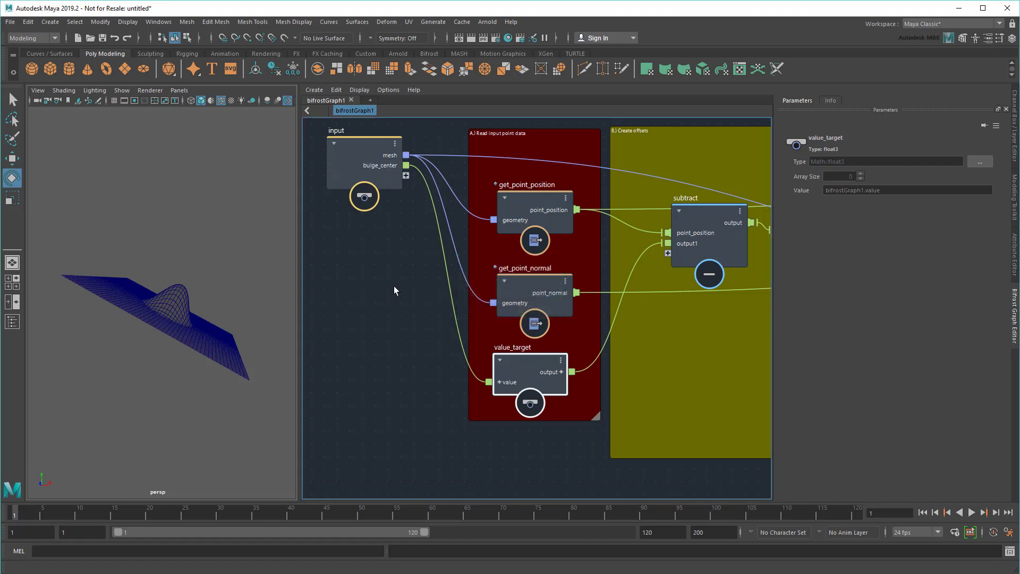
- Show the Attribute Editor and the Outliner, select bifrostGraph1 and expand its Extra Attributes
{"action": "left_click", "coordinate": [1015, 273]}
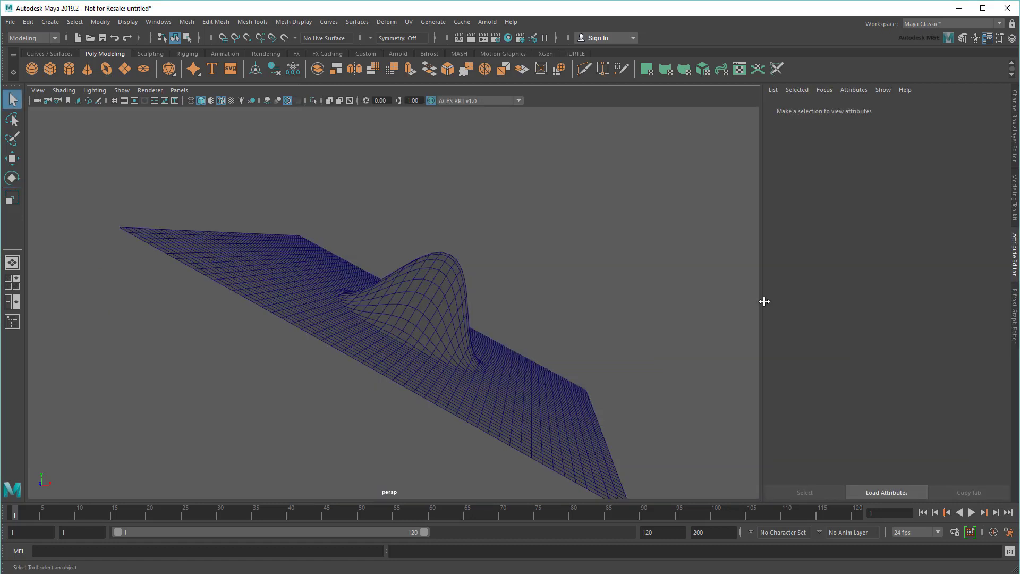
{"action": "left_click", "coordinate": [12, 322]}
{"action": "left_click", "coordinate": [75, 209]}
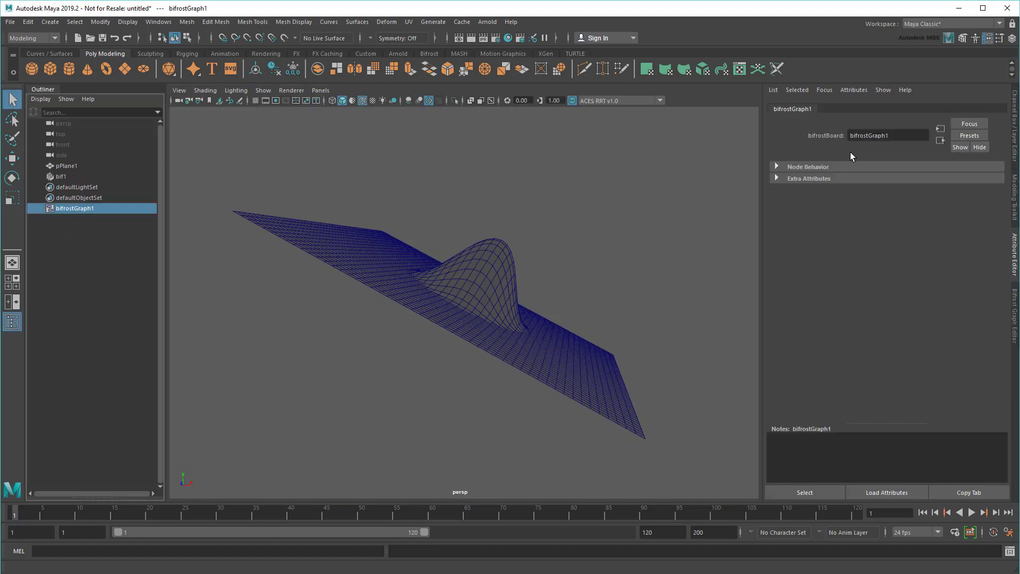
{"action": "left_click", "coordinate": [862, 179]}
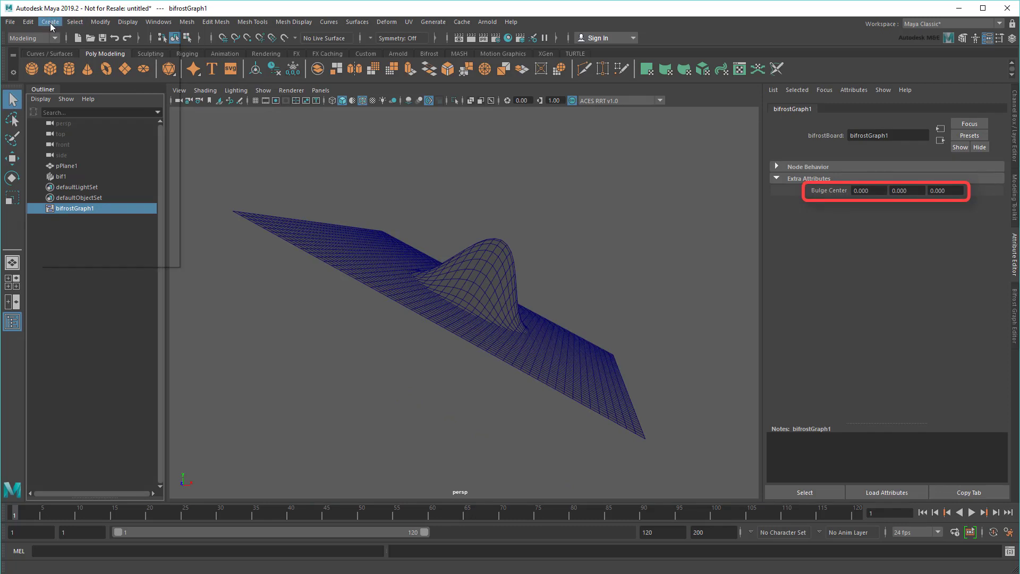
- Create a locator, select it together with bifrostGraph1, and open the Connection Editor
{"action": "left_click", "coordinate": [51, 22]}
{"action": "left_click", "coordinate": [80, 189]}
{"action": "left_click", "coordinate": [75, 219], "text": "ctrl"}
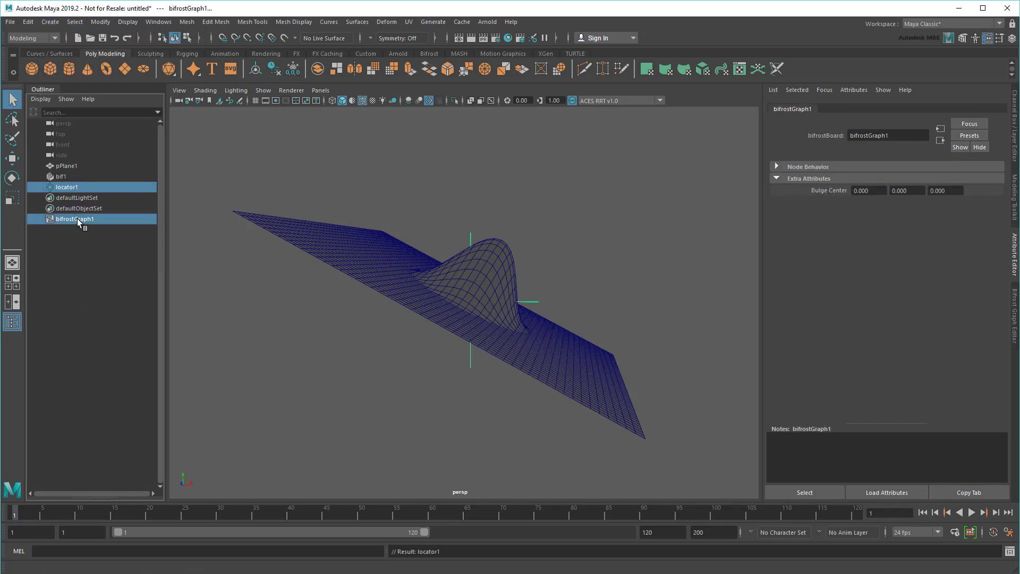
{"action": "left_click", "coordinate": [159, 22]}
{"action": "mouse_move", "coordinate": [223, 60]}
{"action": "left_click", "coordinate": [340, 188]}
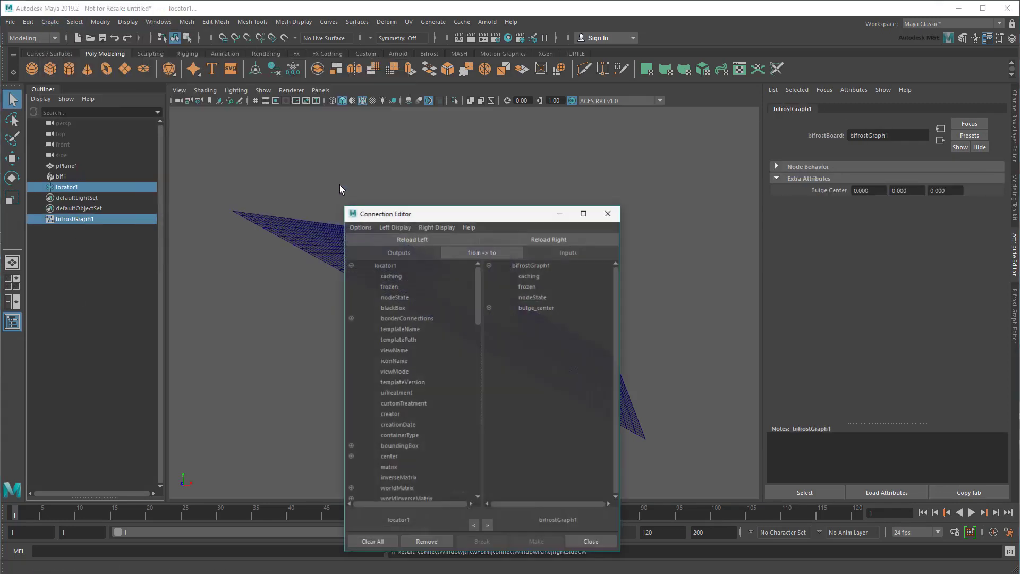
- Connect the locator's translate attribute to bifrostGraph1's bulge_center and close the Connection Editor
{"action": "left_click_drag", "start_coordinate": [477, 287], "coordinate": [471, 403]}
{"action": "left_click", "coordinate": [402, 384]}
{"action": "left_click", "coordinate": [536, 308]}
{"action": "left_click", "coordinate": [591, 543]}
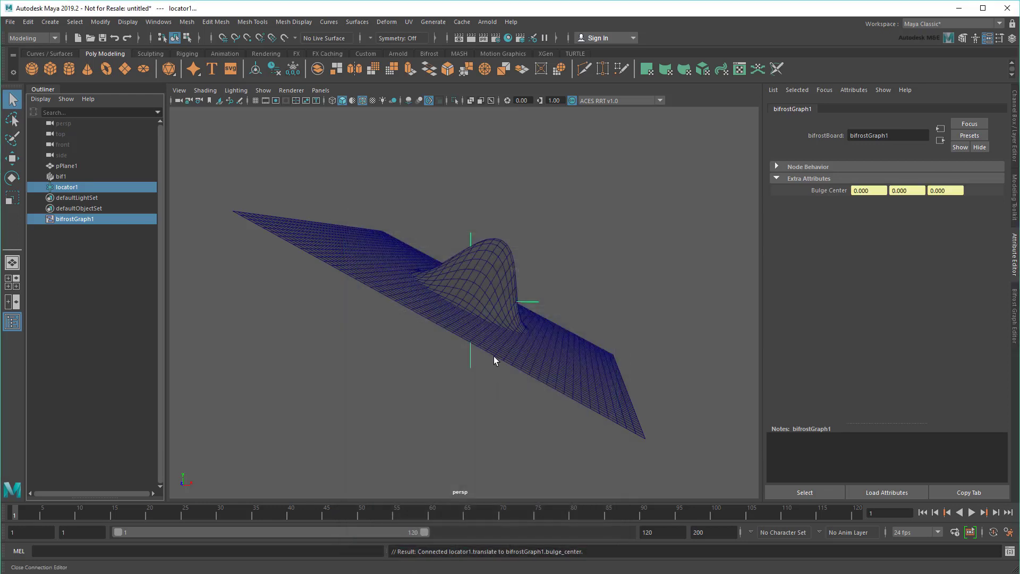
- Select only the locator and move it by about -0.13, -0.05, 0.03 cm to shift the bulge
{"action": "left_click", "coordinate": [147, 189]}
{"action": "key", "text": "w"}
{"action": "mouse_move", "coordinate": [471, 298]}
{"action": "left_mouse_down"}
{"action": "mouse_move", "coordinate": [581, 383]}
{"action": "mouse_move", "coordinate": [366, 246]}
{"action": "mouse_move", "coordinate": [472, 291]}
{"action": "mouse_move", "coordinate": [409, 354]}
{"action": "mouse_move", "coordinate": [568, 323]}
{"action": "mouse_move", "coordinate": [462, 305]}
{"action": "left_mouse_up"}
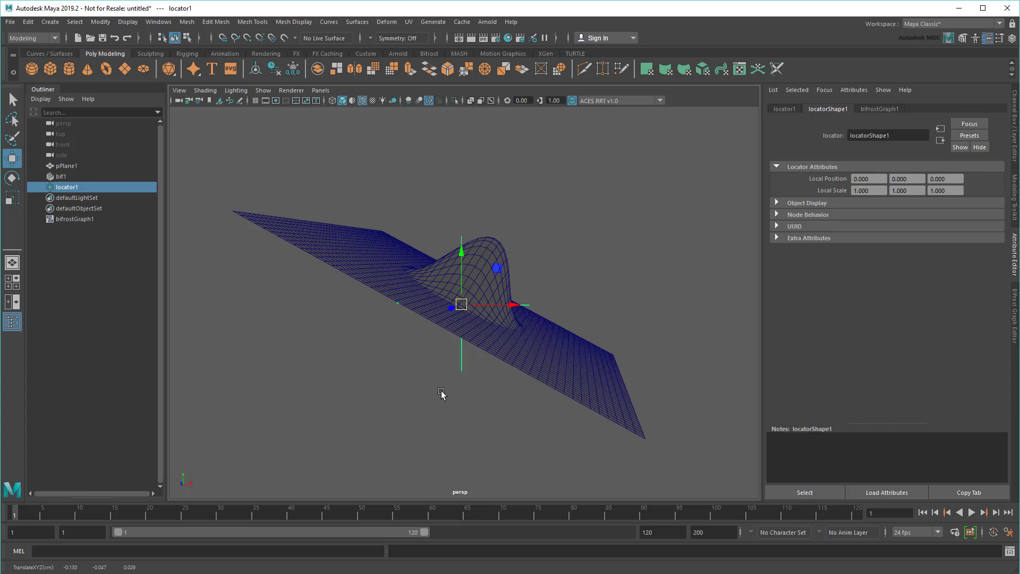
{"action": "key", "text": "q"}
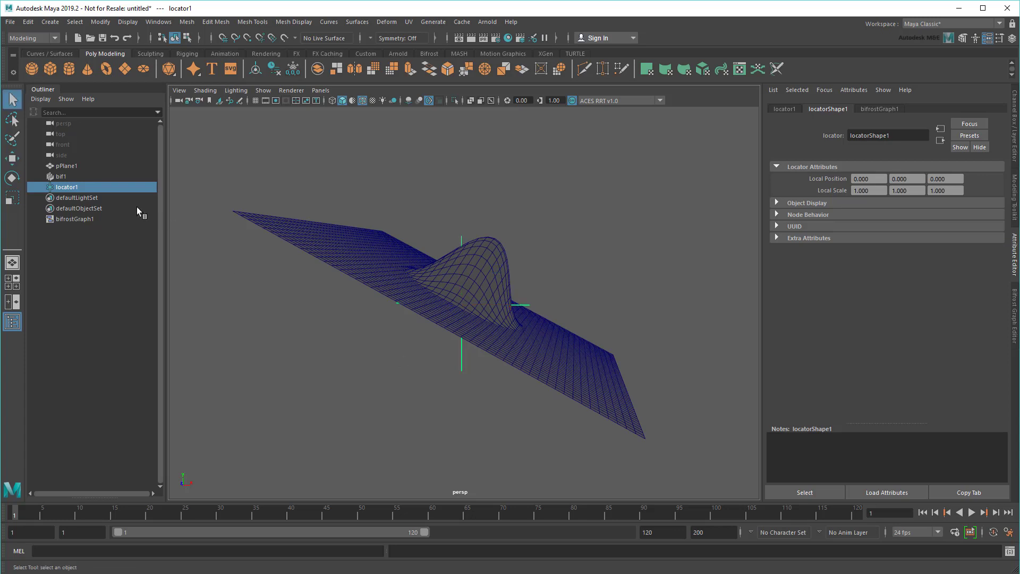
- Open bifrostGraph1 in the Bifrost Graph Editor and add a new input port connected to the multiply node
{"action": "left_click", "coordinate": [75, 219]}
{"action": "left_click", "coordinate": [1014, 314]}
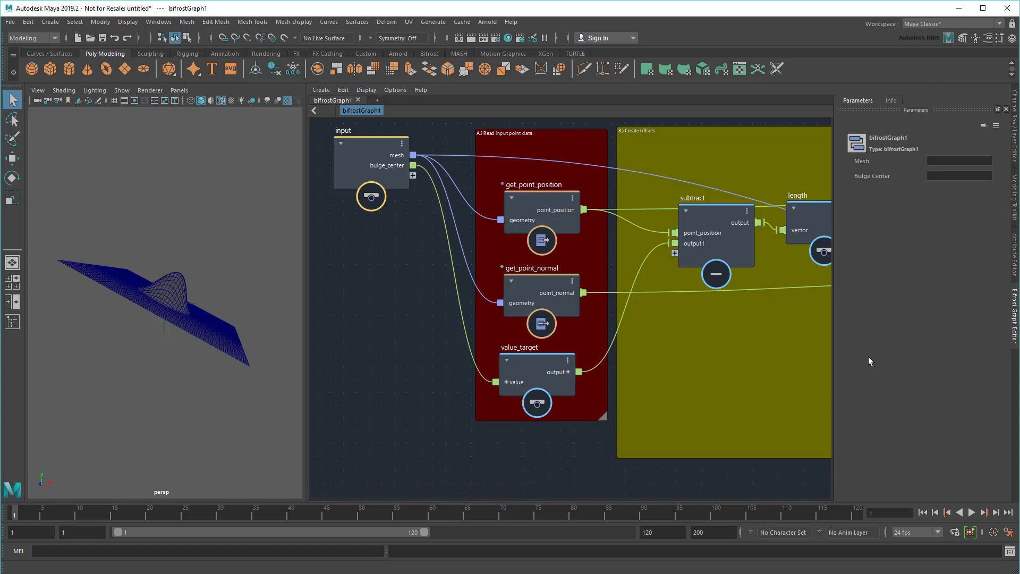
{"action": "scroll", "coordinate": [750, 353], "scroll_direction": "down", "scroll_amount": 3}
{"action": "middle_click_drag", "start_coordinate": [749, 352], "coordinate": [667, 355]}
{"action": "left_click_drag", "start_coordinate": [792, 304], "coordinate": [374, 220]}
{"action": "middle_click_drag", "start_coordinate": [362, 302], "coordinate": [441, 327], "text": "alt"}
{"action": "right_click_drag", "start_coordinate": [442, 327], "coordinate": [447, 222], "text": "alt"}
- Rename the input node's new float port bulge_height
{"action": "right_click", "coordinate": [443, 199]}
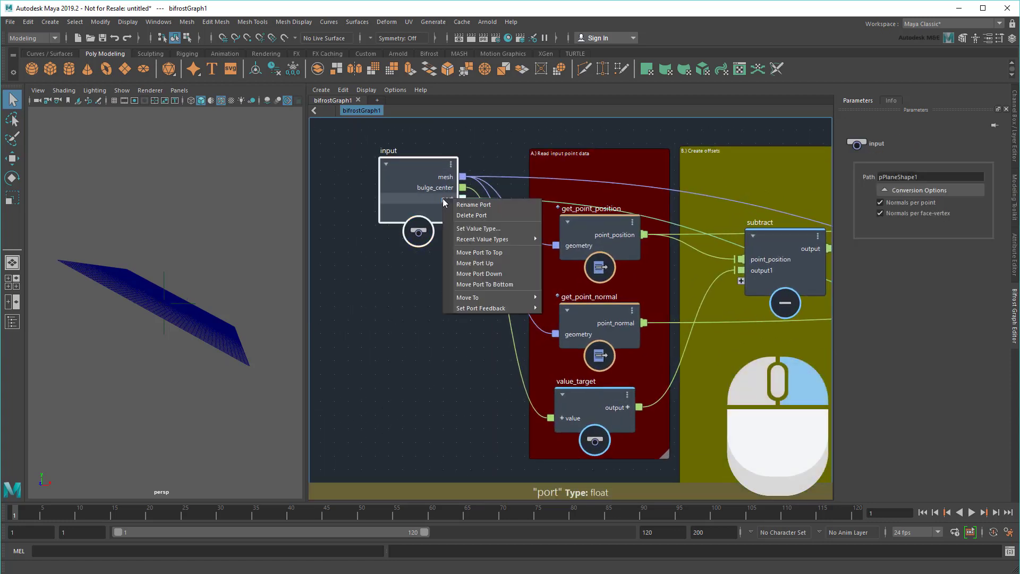
{"action": "left_click", "coordinate": [457, 240]}
{"action": "type", "text": "bulge_height"}
{"action": "key", "text": "Return"}
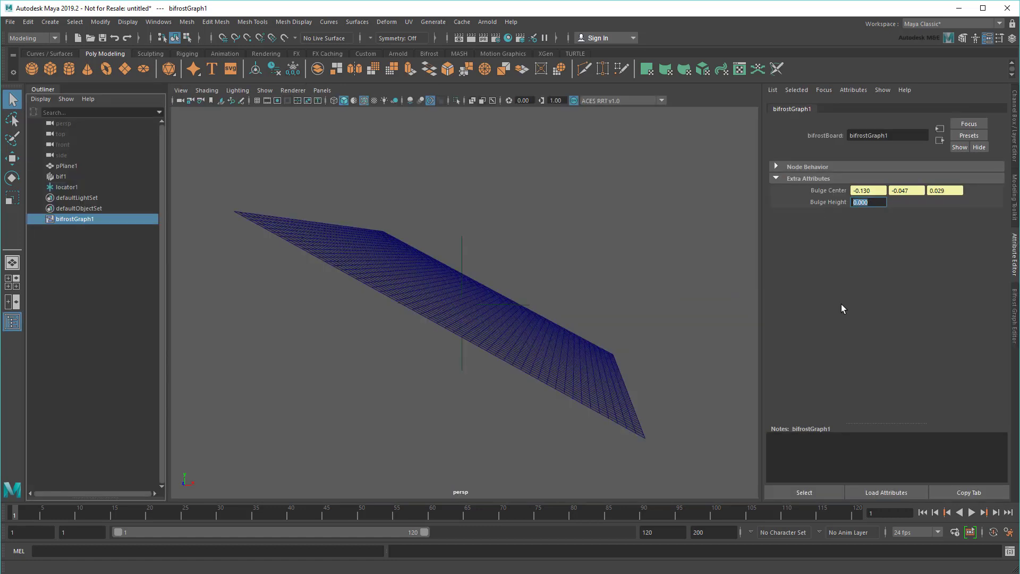
- Set bifrostGraph1's Bulge Height to 1, 2 and finally 3 to compare how the bulge grows
{"action": "type", "text": "1"}
{"action": "key", "text": "Return"}
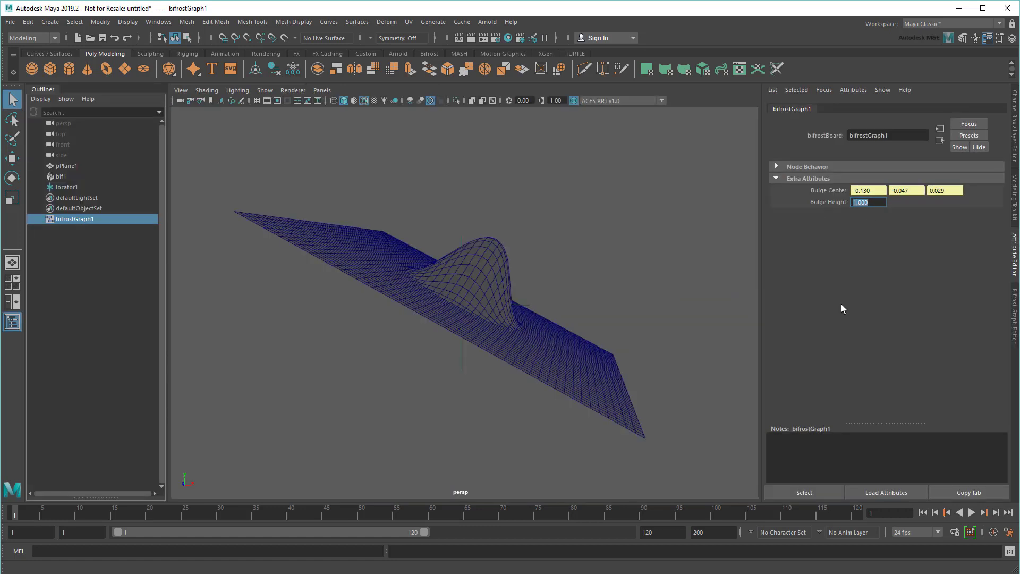
{"action": "type", "text": "2"}
{"action": "key", "text": "Return"}
{"action": "type", "text": "3"}
{"action": "key", "text": "Return"}
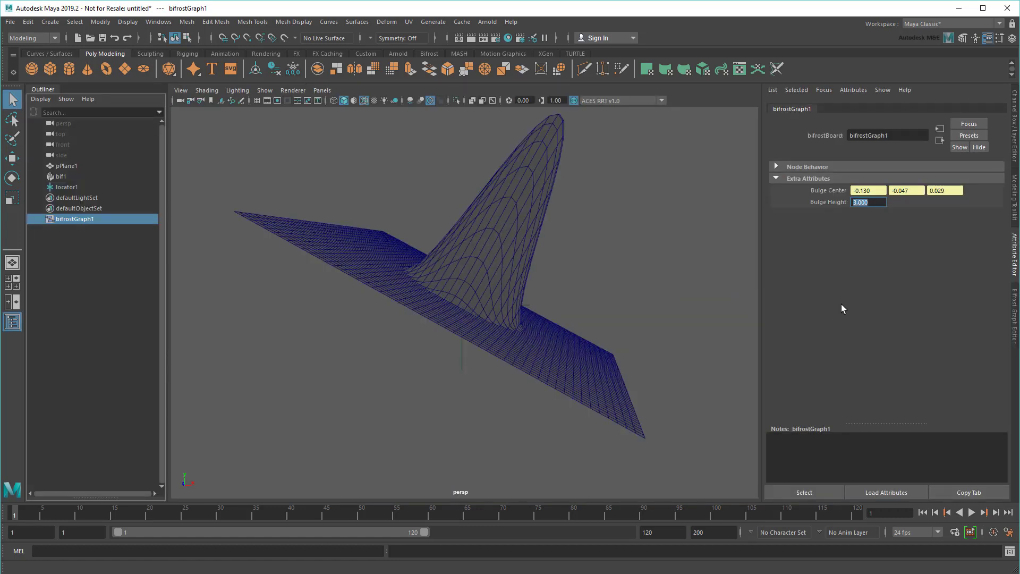
{"action": "scroll", "coordinate": [683, 303], "scroll_direction": "down", "scroll_amount": 2}
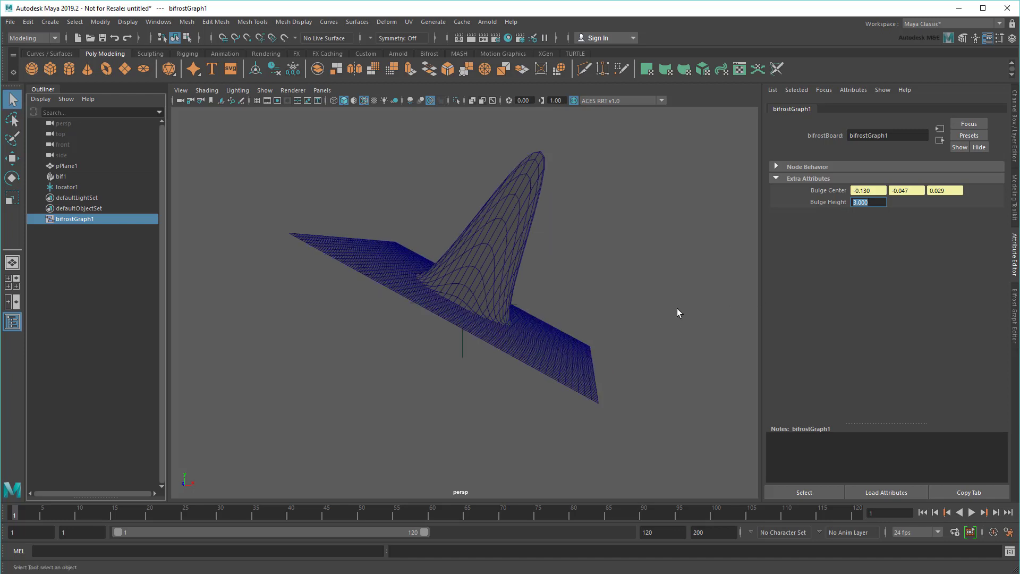
- Add a divide node to the Create offsets section and reroute the subtract node's output into it
{"action": "left_click", "coordinate": [1015, 322]}
{"action": "scroll", "coordinate": [781, 403], "scroll_direction": "down", "scroll_amount": 1}
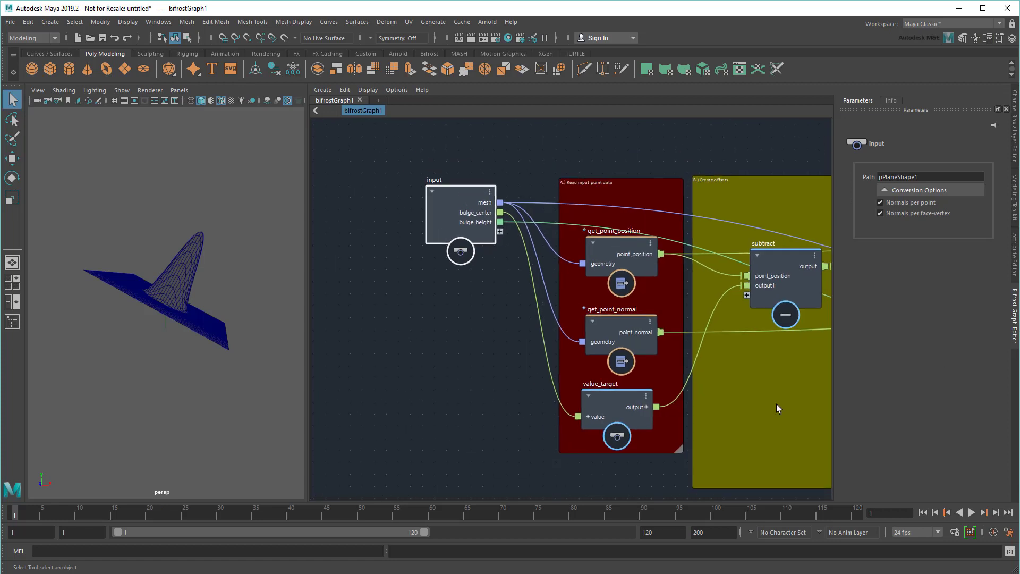
{"action": "middle_click_drag", "start_coordinate": [781, 403], "coordinate": [507, 379], "text": "alt"}
{"action": "middle_click_drag", "start_coordinate": [653, 362], "coordinate": [563, 371], "text": "alt"}
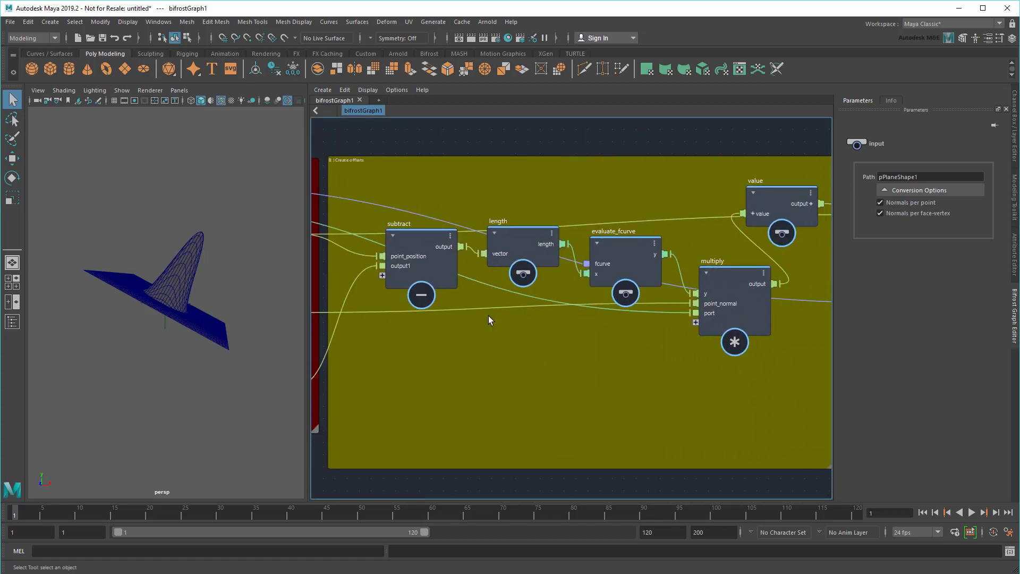
{"action": "left_click_drag", "start_coordinate": [416, 240], "coordinate": [373, 240]}
{"action": "middle_click_drag", "start_coordinate": [473, 350], "coordinate": [515, 349], "text": "alt"}
{"action": "key", "text": "Tab"}
{"action": "type", "text": "divide"}
{"action": "key", "text": "Return"}
{"action": "left_click_drag", "start_coordinate": [521, 254], "coordinate": [509, 385]}
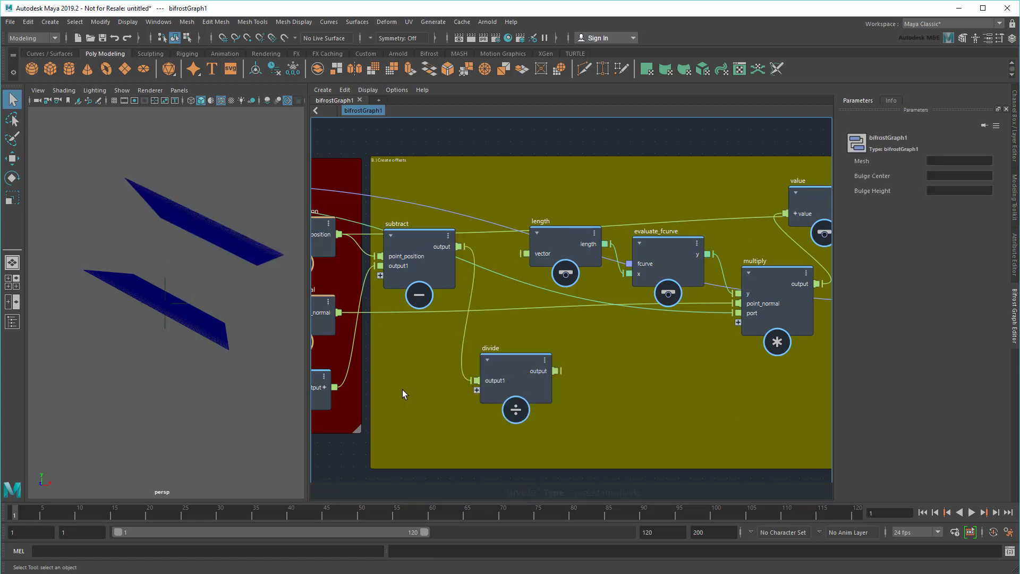
- Add an input port named bulge_radius as the divisor and connect the divide node's output to length's vector
{"action": "middle_click_drag", "start_coordinate": [401, 388], "coordinate": [588, 379], "text": "alt"}
{"action": "left_click_drag", "start_coordinate": [366, 203], "coordinate": [668, 381]}
{"action": "right_click", "coordinate": [349, 203]}
{"action": "left_click", "coordinate": [359, 305]}
{"action": "type", "text": "bulge_radius"}
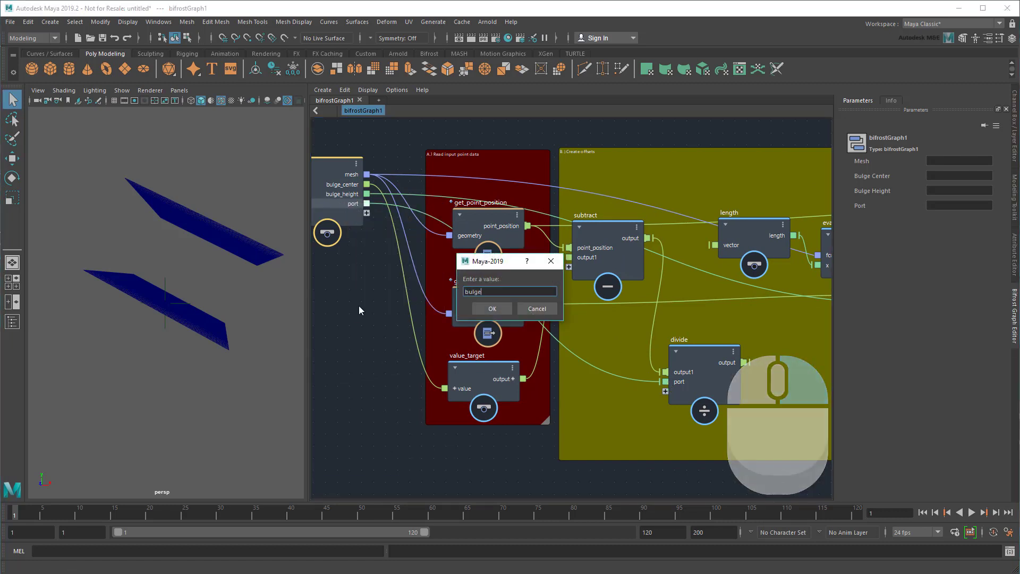
{"action": "left_click", "coordinate": [486, 308]}
{"action": "left_click_drag", "start_coordinate": [745, 362], "coordinate": [712, 245]}
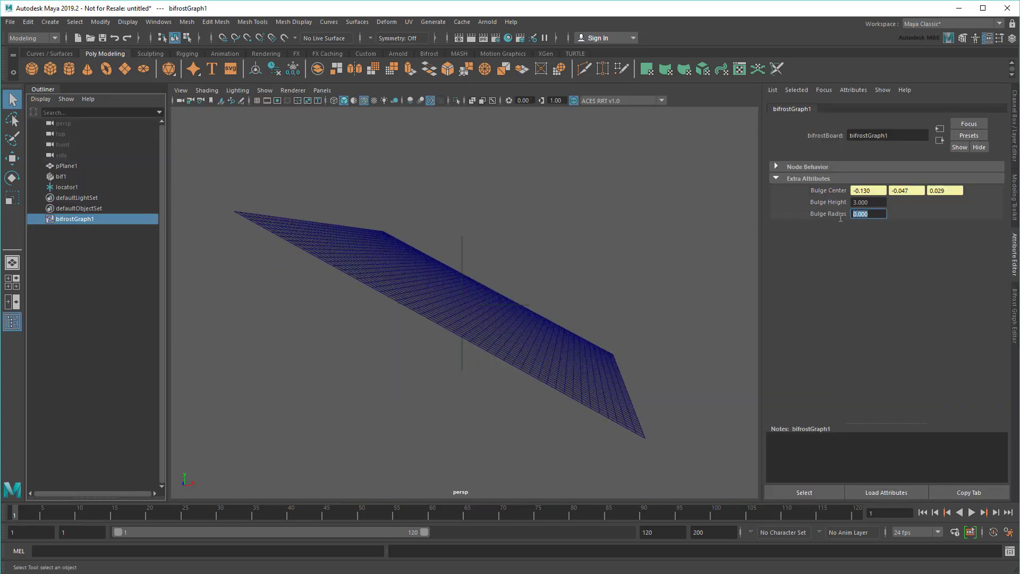
- Set bifrostGraph1's Bulge Radius to 1, 2 and finally 3, inspect the wider bulge, and deselect the graph
{"action": "type", "text": "1"}
{"action": "key", "text": "Return"}
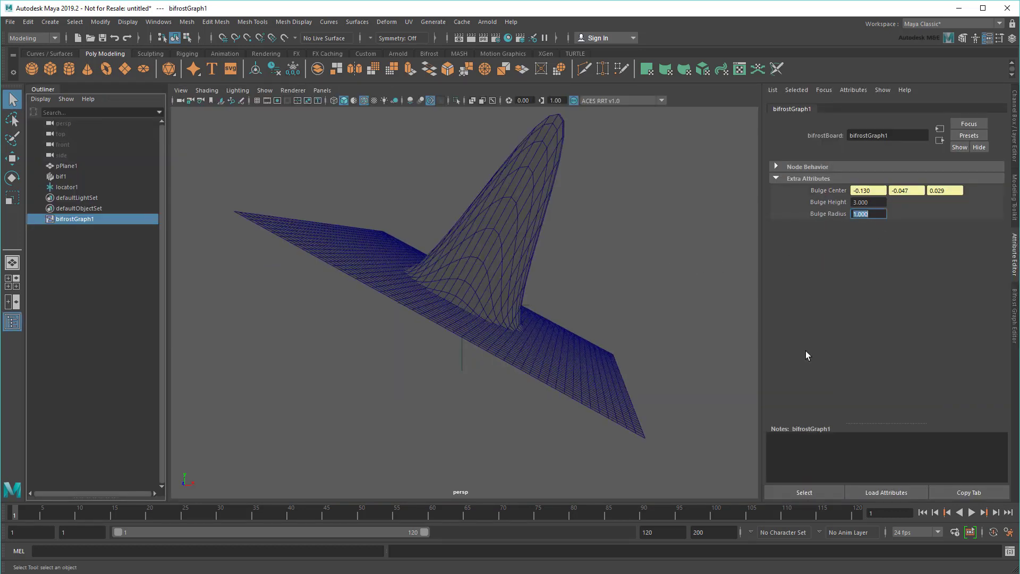
{"action": "type", "text": "2"}
{"action": "key", "text": "Return"}
{"action": "type", "text": "3"}
{"action": "key", "text": "Return"}
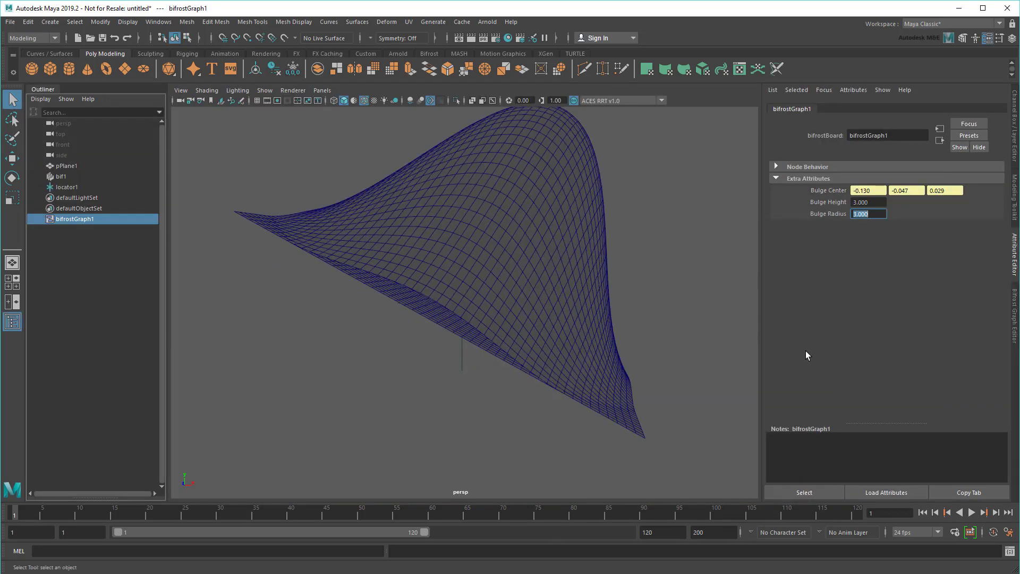
{"action": "left_click_drag", "start_coordinate": [754, 347], "coordinate": [640, 413], "text": "alt"}
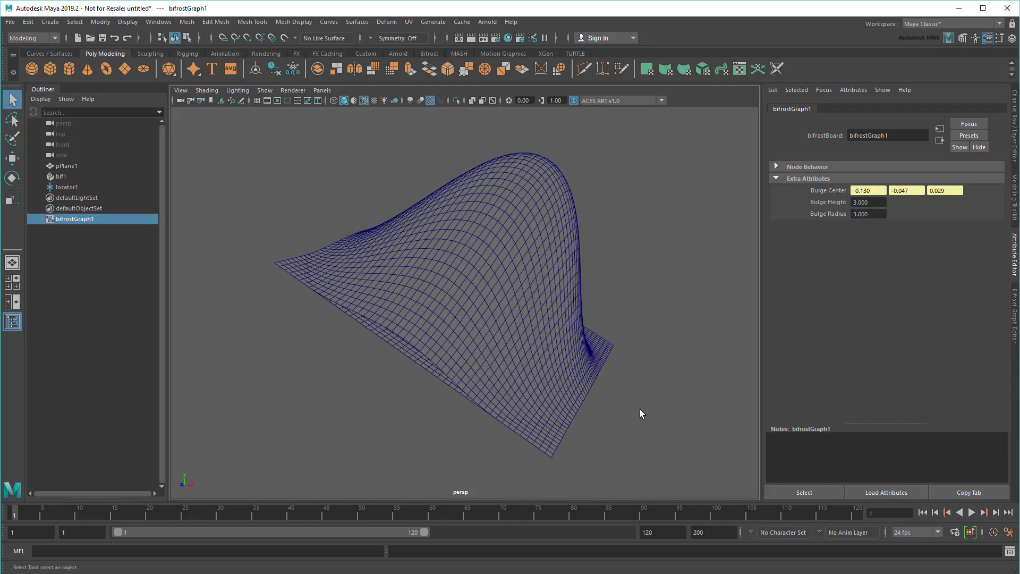
{"action": "left_click", "coordinate": [640, 413]}
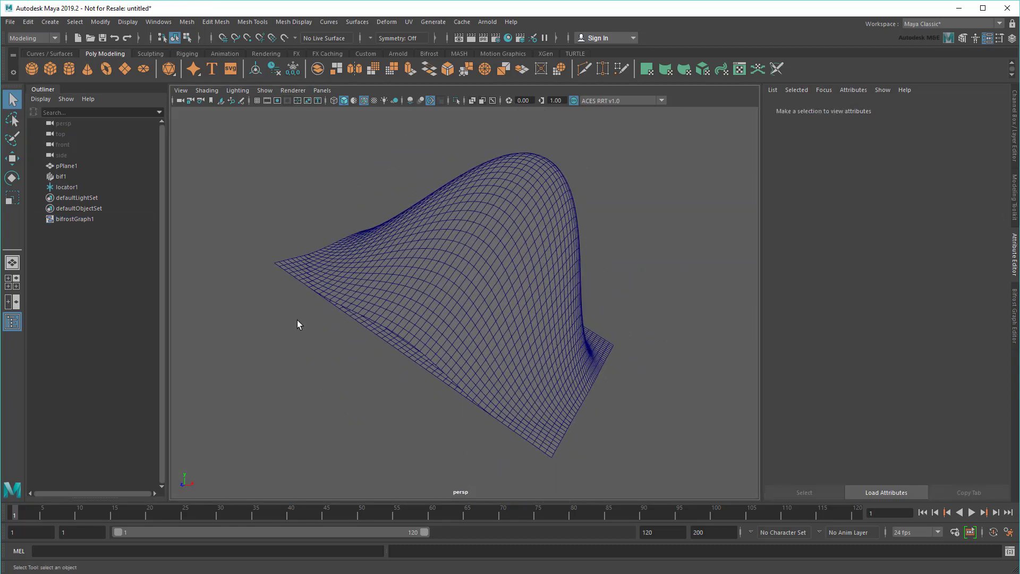
- Group all nodes between the graph's input and output into a compound named bulge_deformer
{"action": "left_click", "coordinate": [12, 321]}
{"action": "left_click", "coordinate": [1016, 319]}
{"action": "scroll", "coordinate": [511, 377], "scroll_direction": "down", "scroll_amount": 5}
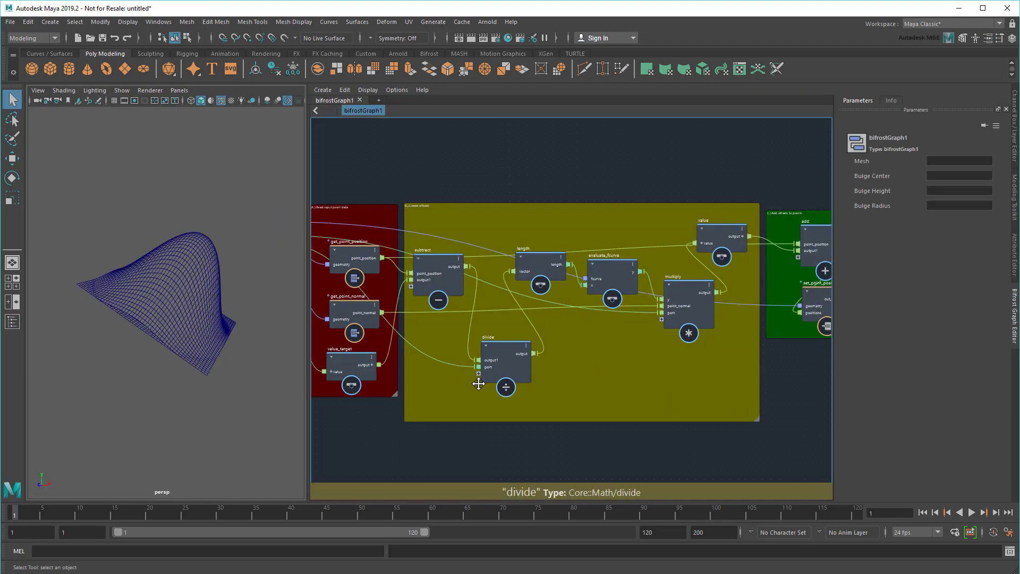
{"action": "left_click_drag", "start_coordinate": [392, 200], "coordinate": [803, 411]}
{"action": "key", "text": "ctrl+g"}
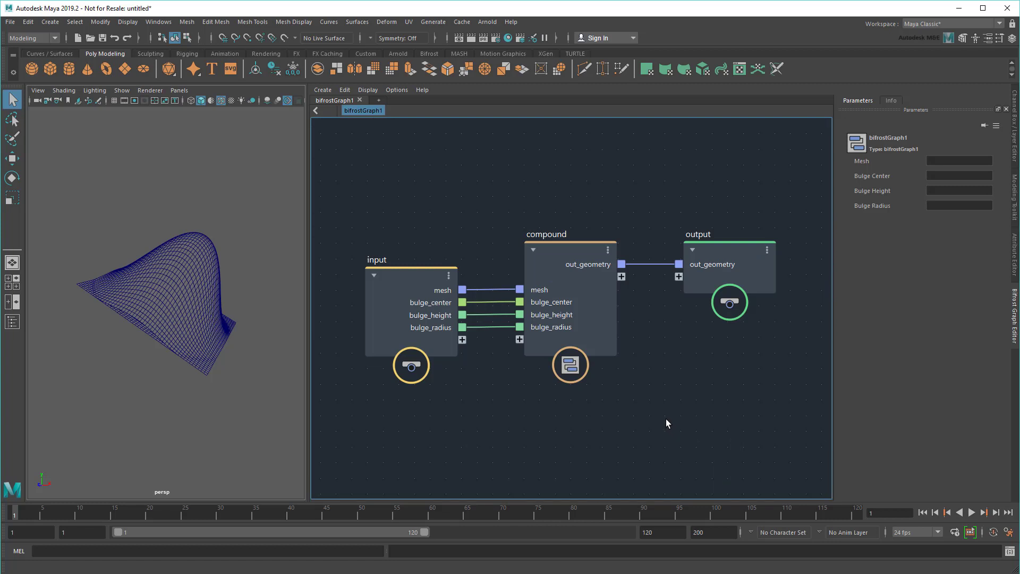
{"action": "double_click", "coordinate": [546, 234]}
{"action": "type", "text": "bulge_deformer"}
{"action": "key", "text": "Return"}
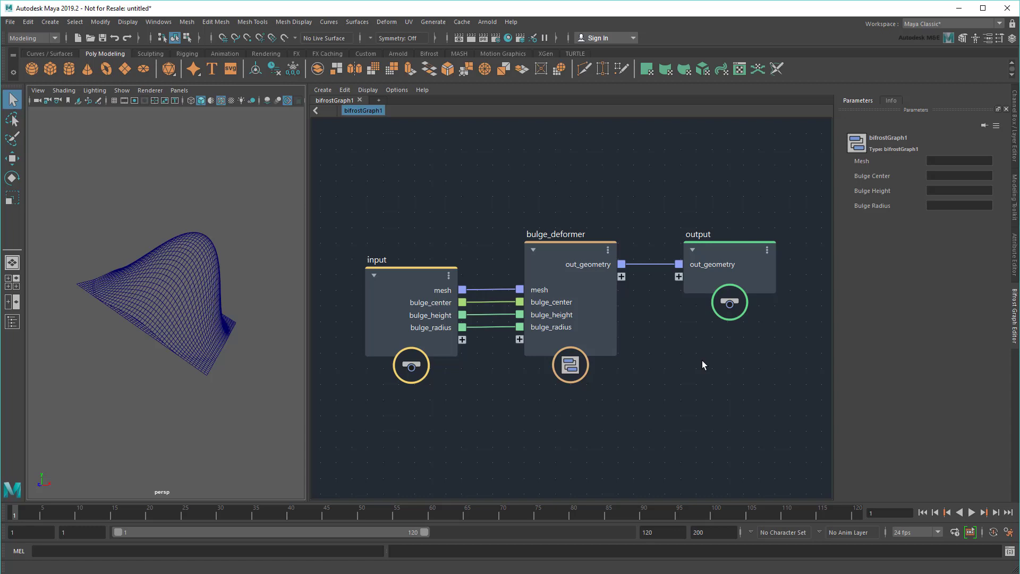
- Import extract_faces.ma into the scene and enlarge the viewport to view the imported cylinder
{"action": "left_click", "coordinate": [10, 22]}
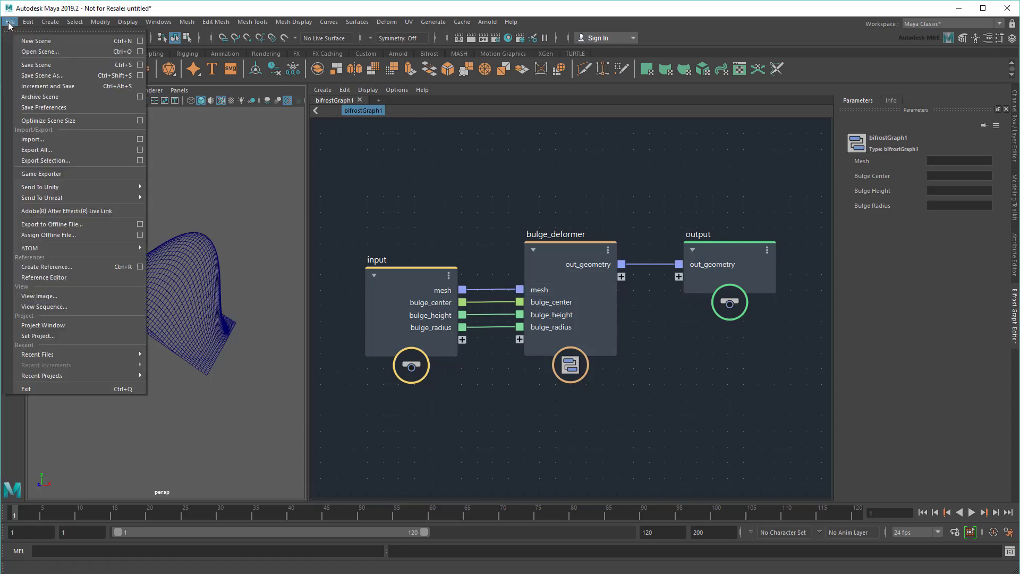
{"action": "left_click", "coordinate": [52, 139]}
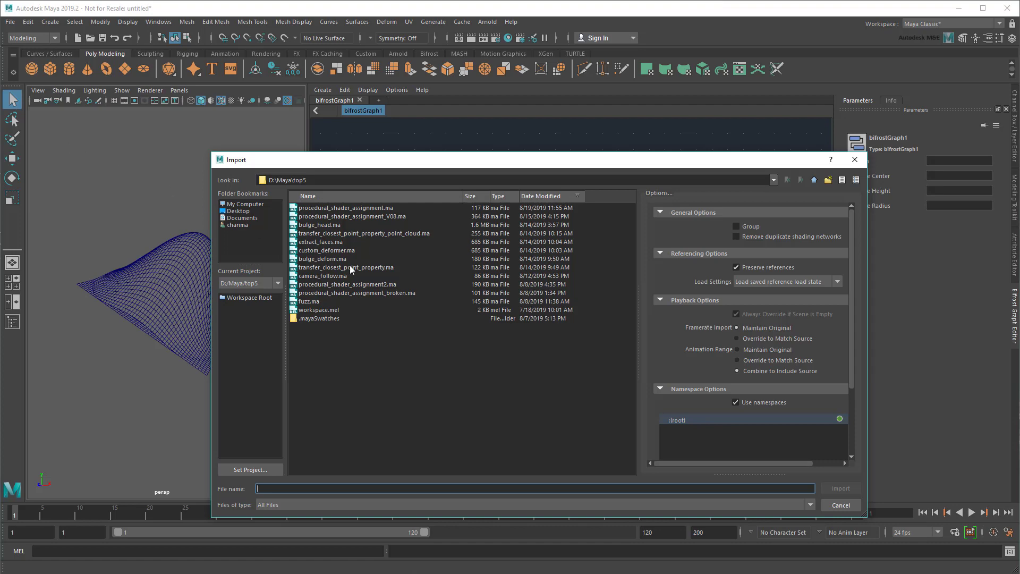
{"action": "double_click", "coordinate": [336, 241]}
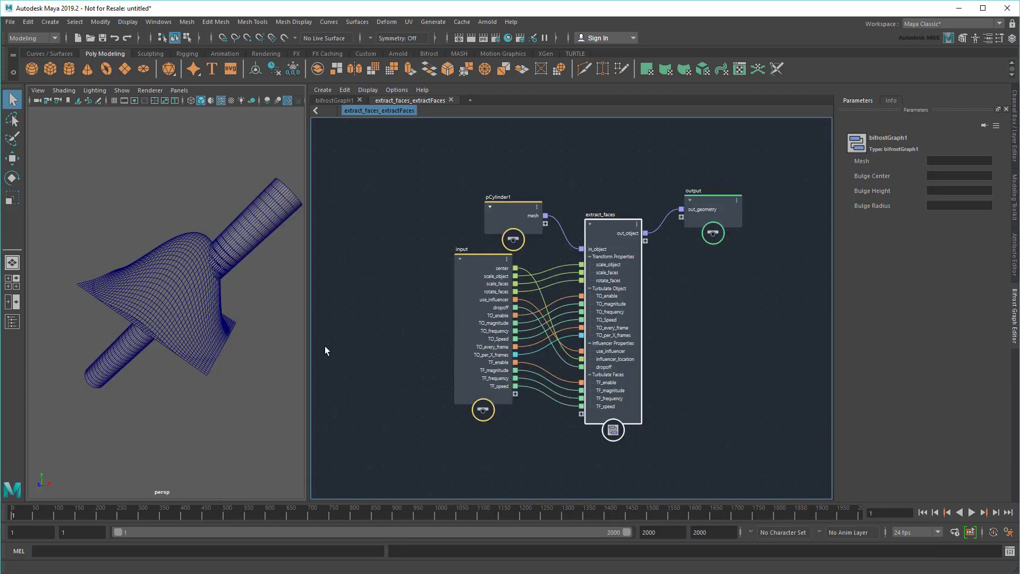
{"action": "left_click_drag", "start_coordinate": [308, 347], "coordinate": [576, 349]}
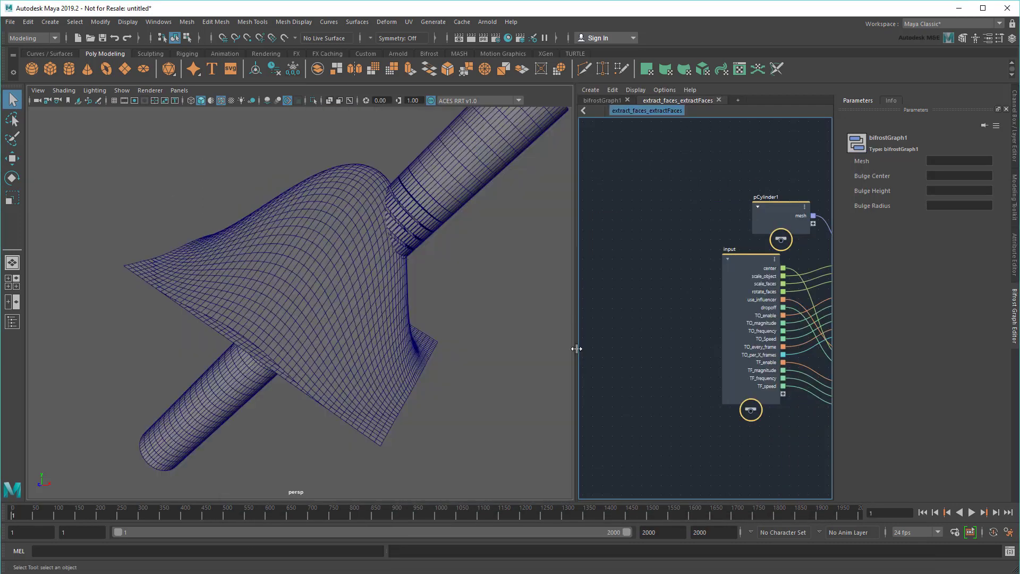
{"action": "scroll", "coordinate": [480, 320], "scroll_direction": "down", "scroll_amount": 3}
{"action": "left_click_drag", "start_coordinate": [480, 320], "coordinate": [462, 339], "text": "alt"}
- Select extract_faces:locator1 and move it toward the cylinder's upper end to test the face extraction
{"action": "left_click", "coordinate": [12, 322]}
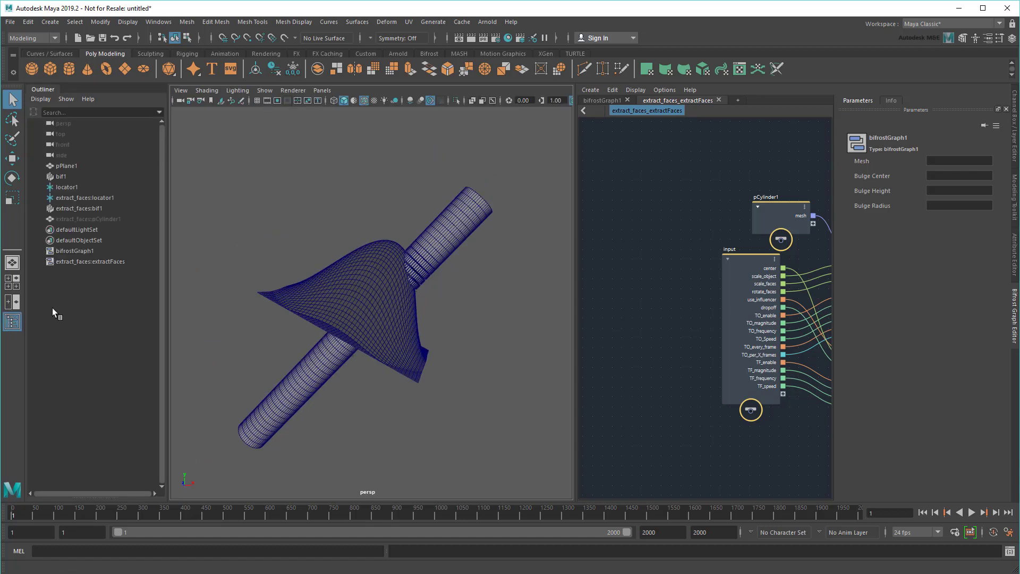
{"action": "left_click", "coordinate": [95, 198]}
{"action": "key", "text": "w"}
{"action": "scroll", "coordinate": [407, 303], "scroll_direction": "up", "scroll_amount": 3}
{"action": "left_click_drag", "start_coordinate": [393, 288], "coordinate": [490, 175]}
{"action": "key", "text": "q"}
{"action": "left_click", "coordinate": [11, 327]}
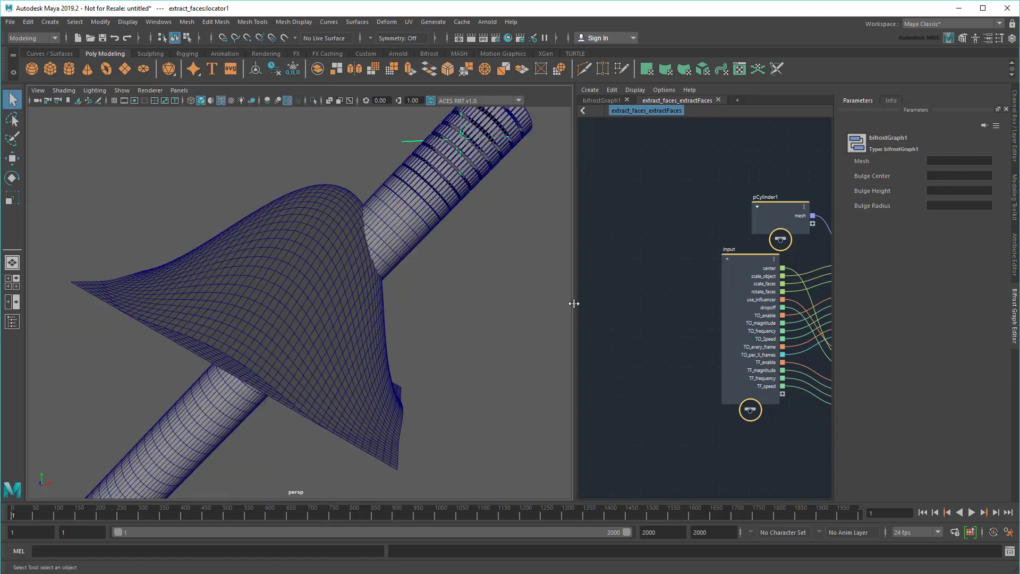
- Copy the extract_faces compound from the imported extract_faces_extractFaces graph and paste it into bifrostGraph1
{"action": "left_click_drag", "start_coordinate": [574, 303], "coordinate": [298, 316]}
{"action": "left_click", "coordinate": [618, 229]}
{"action": "key", "text": "ctrl+c"}
{"action": "left_click", "coordinate": [323, 101]}
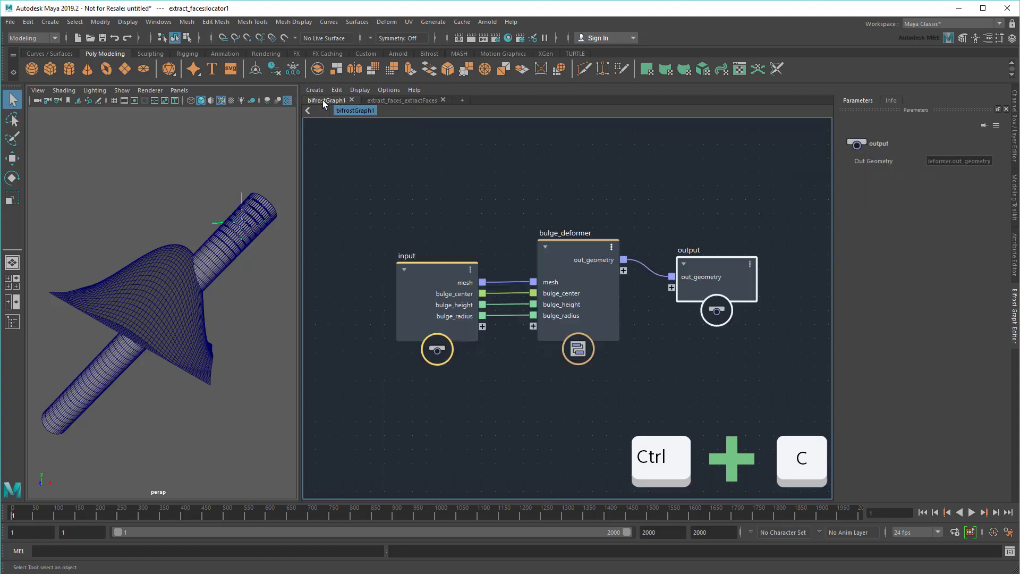
{"action": "key", "text": "ctrl+v"}
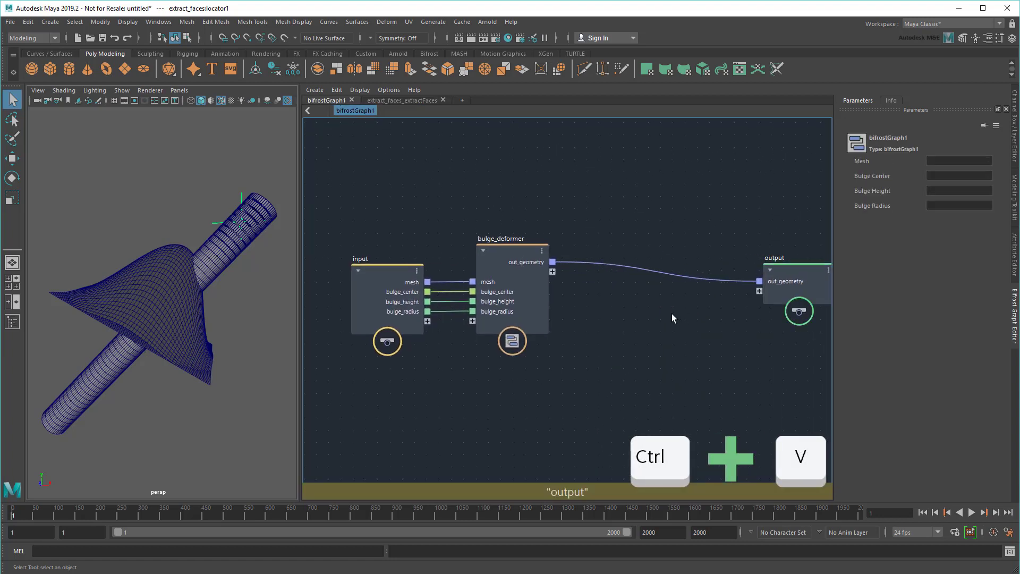
- Wire extract_faces between bulge_deformer and output, using its in_object and out_object ports
{"action": "left_click_drag", "start_coordinate": [671, 314], "coordinate": [675, 206]}
{"action": "left_click_drag", "start_coordinate": [759, 281], "coordinate": [636, 240]}
{"action": "left_click_drag", "start_coordinate": [713, 222], "coordinate": [758, 283]}
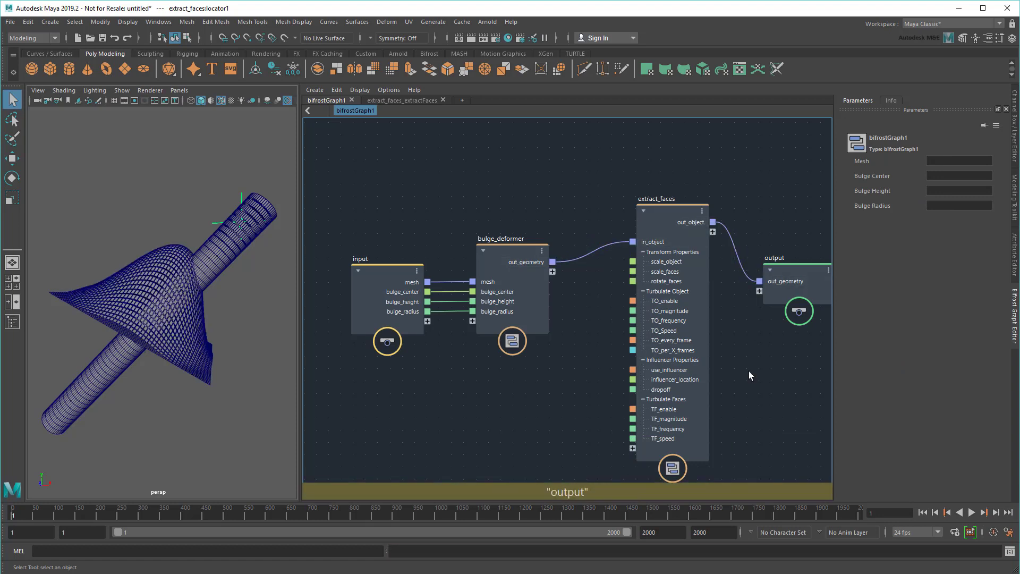
- Delete the imported extract_faces:extractFaces graph from the scene
{"action": "left_click", "coordinate": [11, 320]}
{"action": "left_click", "coordinate": [80, 262]}
{"action": "key", "text": "Delete"}
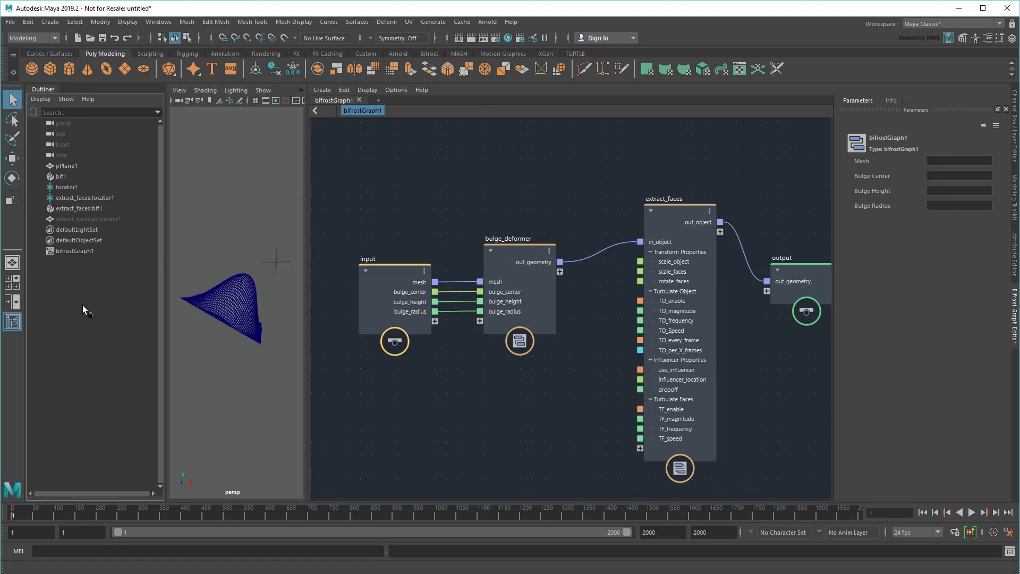
{"action": "left_click", "coordinate": [12, 322]}
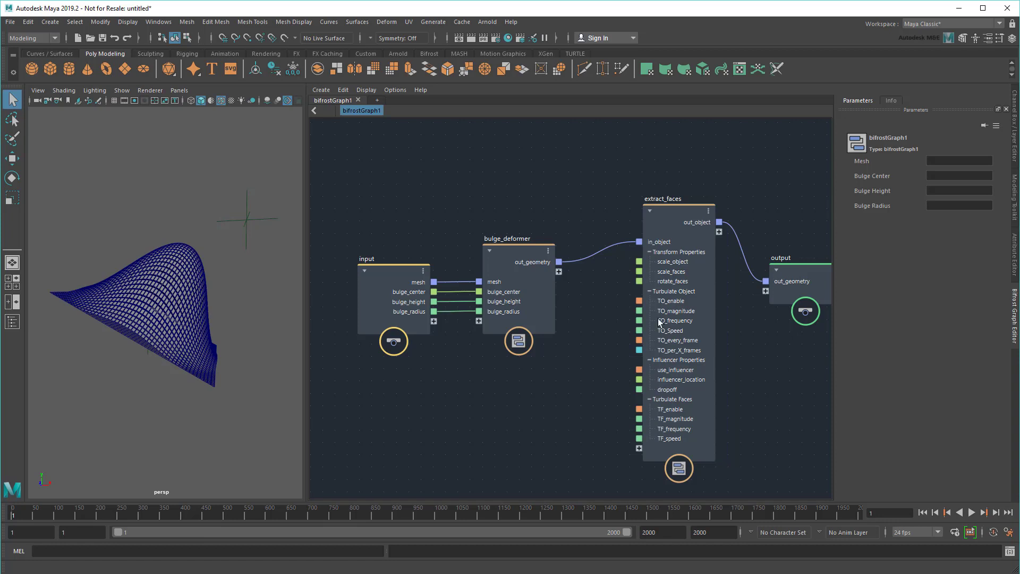
- On extract_faces, enable Use Influencer, connect the input's bulge_center to influencer_location, and set Dropoff to 3
{"action": "left_click", "coordinate": [681, 213]}
{"action": "left_click", "coordinate": [931, 339]}
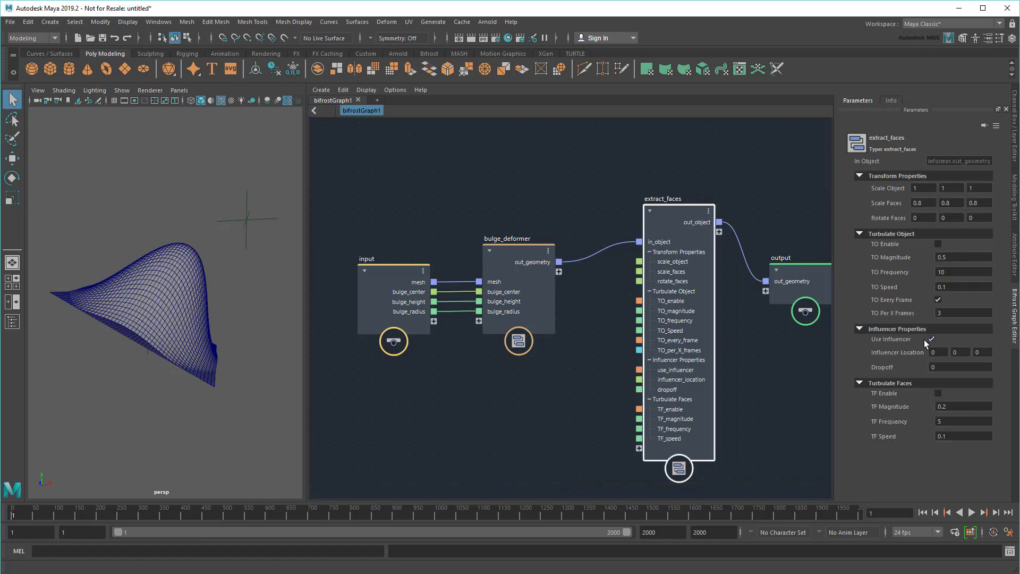
{"action": "left_click_drag", "start_coordinate": [434, 292], "coordinate": [640, 380]}
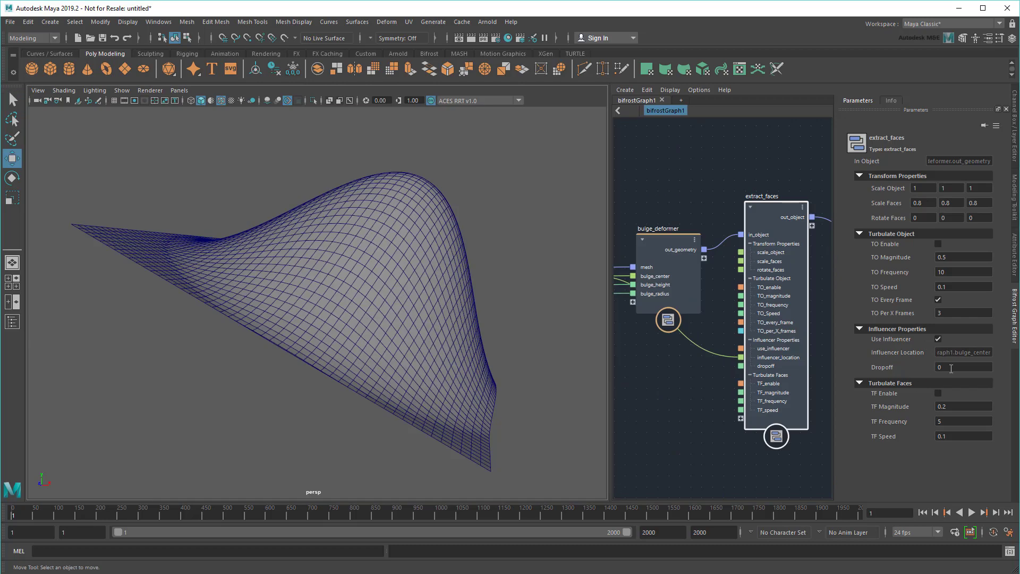
{"action": "left_click_drag", "start_coordinate": [950, 366], "coordinate": [852, 364]}
{"action": "type", "text": "3"}
{"action": "key", "text": "Return"}
- Move locator1 by about 0.53, 1.02, -0.18 cm, turn on TF Enable for extract_faces, and test the effect by moving the locator
{"action": "left_click", "coordinate": [376, 261]}
{"action": "left_click_drag", "start_coordinate": [377, 261], "coordinate": [353, 243]}
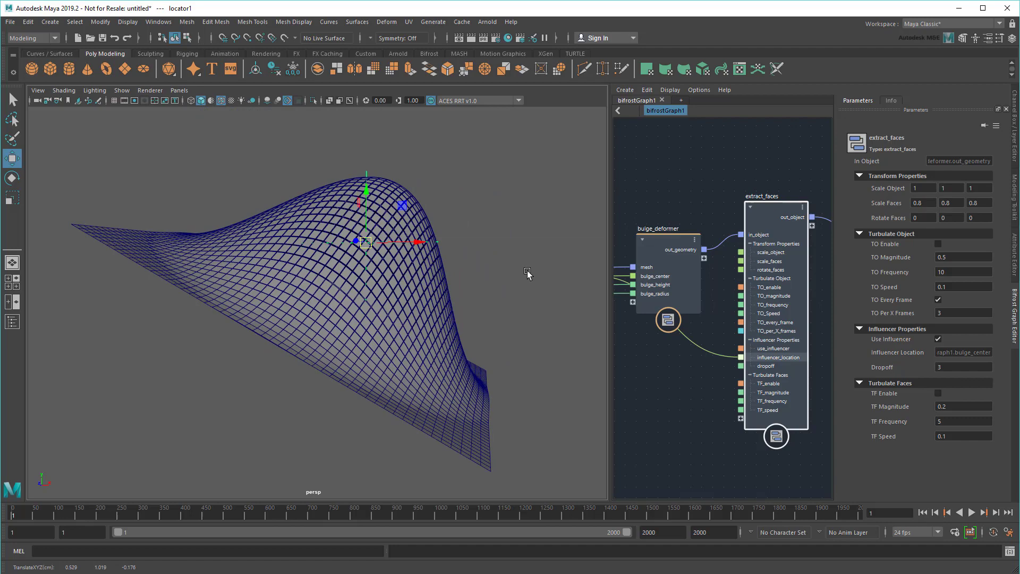
{"action": "left_click", "coordinate": [938, 394]}
{"action": "left_click_drag", "start_coordinate": [537, 289], "coordinate": [477, 296], "text": "alt"}
{"action": "key", "text": "q"}
{"action": "left_click", "coordinate": [566, 272]}
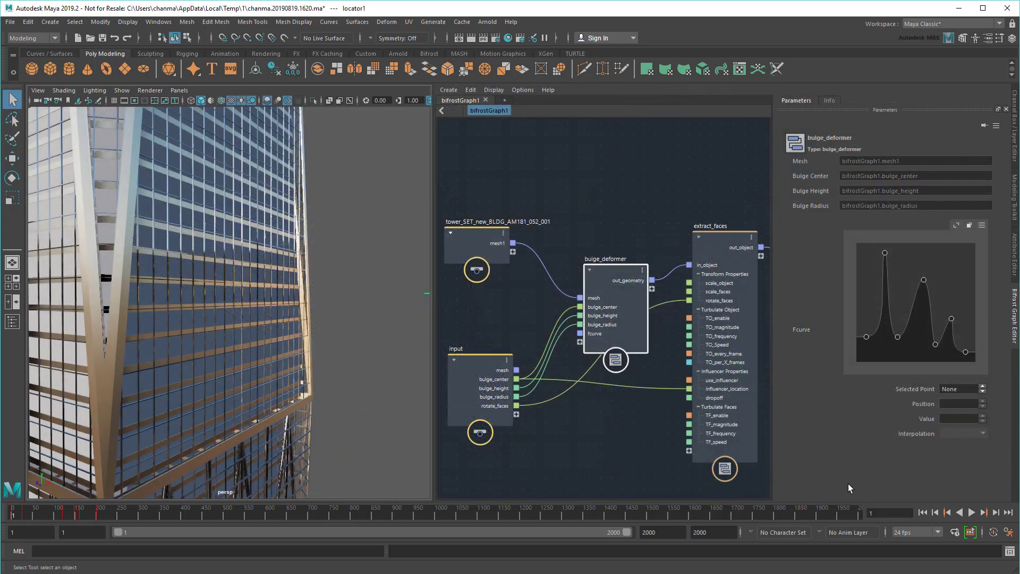
- Play the tower scene's animation to view the bulge and face extraction on the building
{"action": "left_click", "coordinate": [972, 513]}
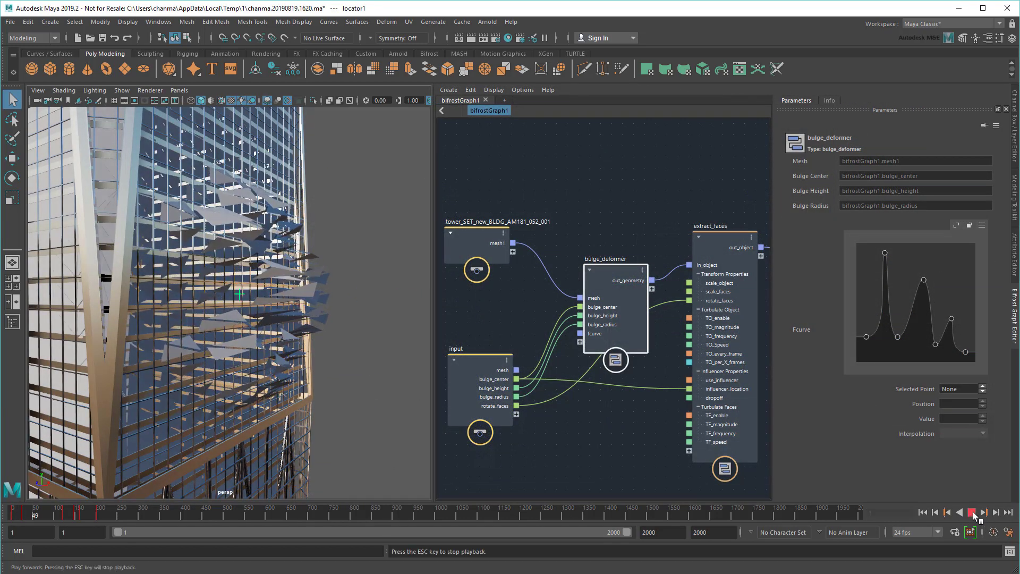